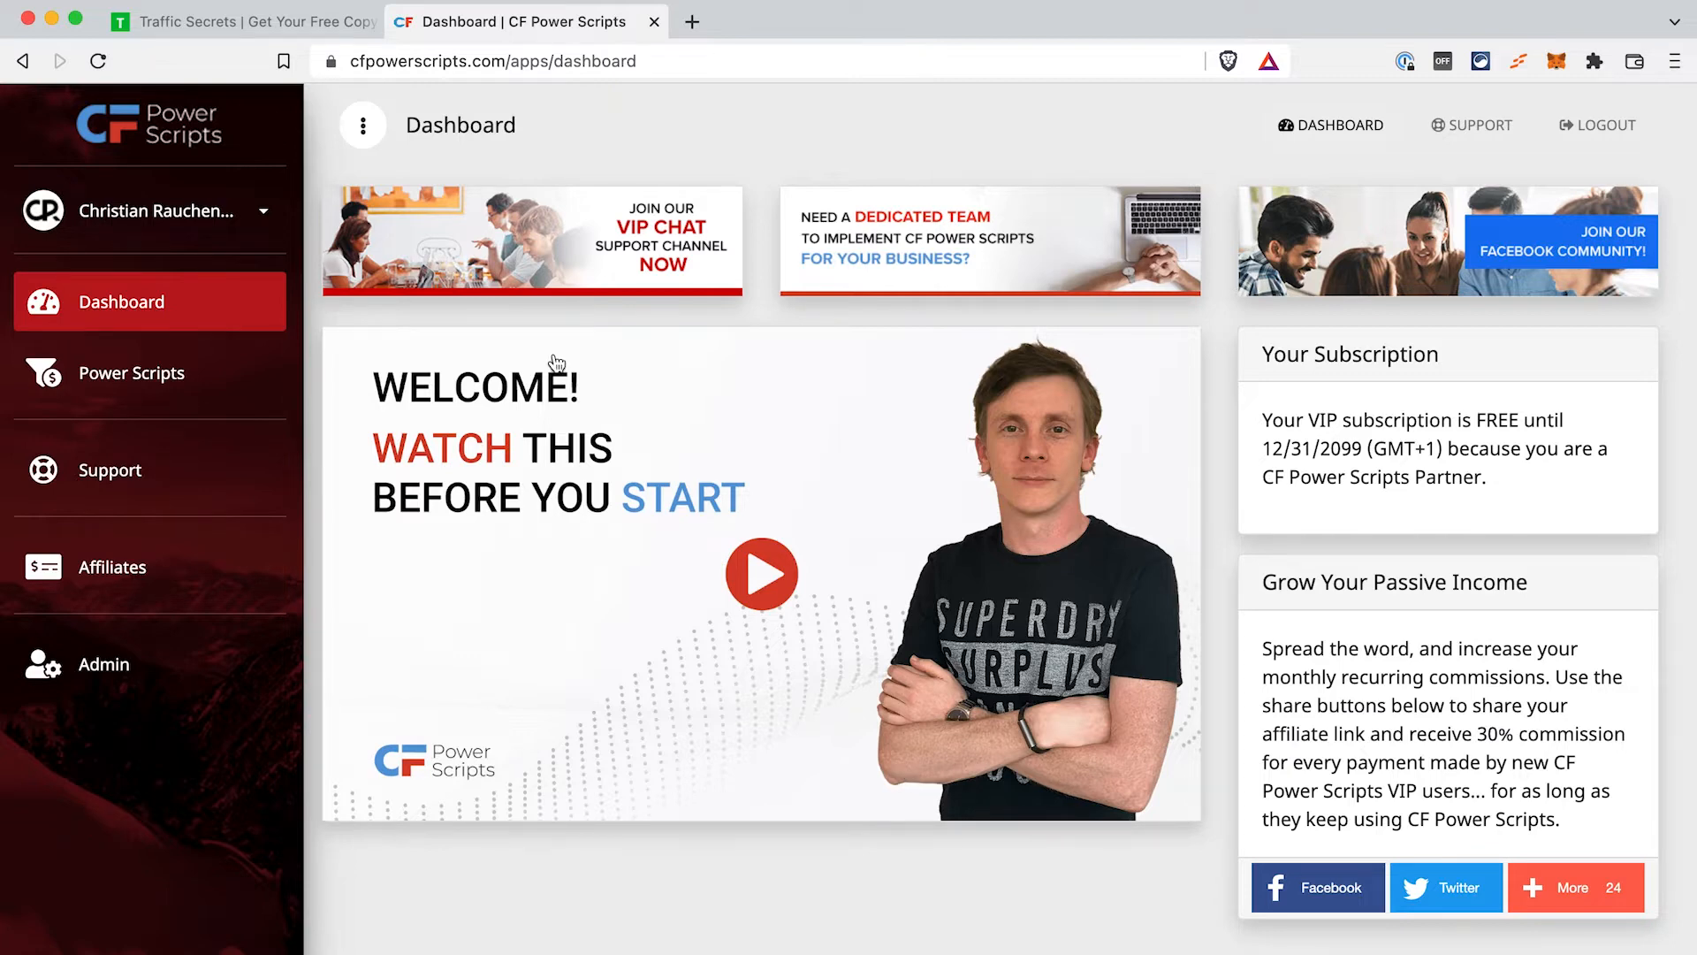
Open the Control page of the CF Power Scripts Development funnel's Sales Page step in the page editor.
click(142, 384)
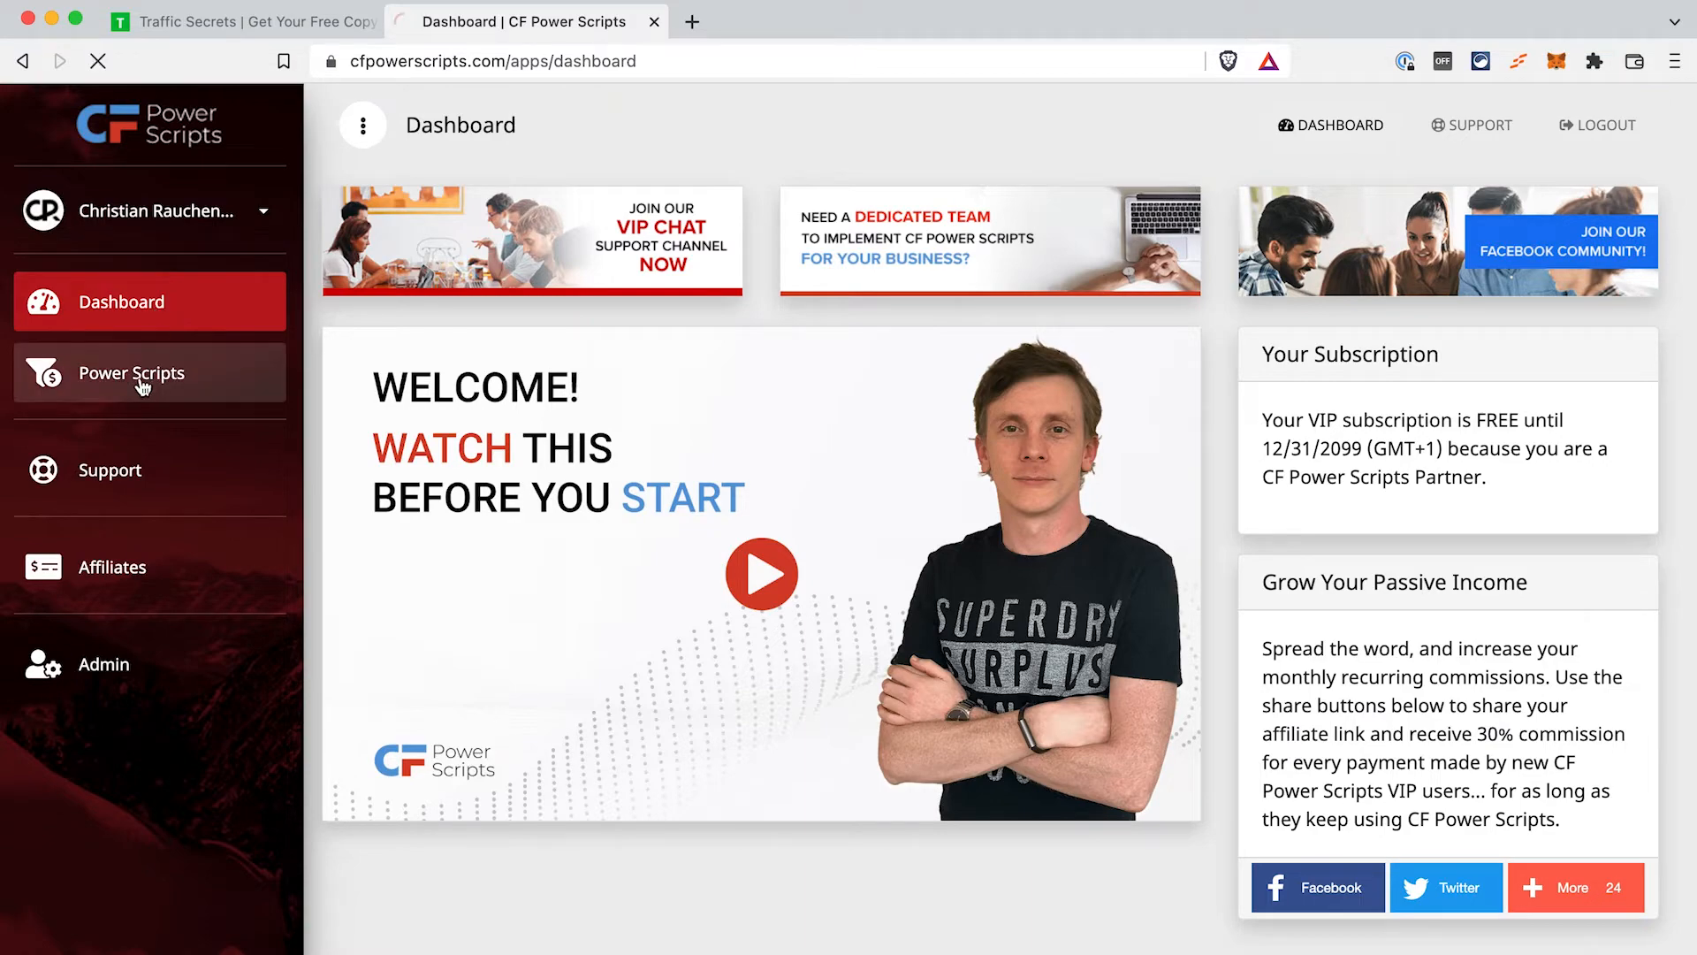
scroll(742, 651, down, 10)
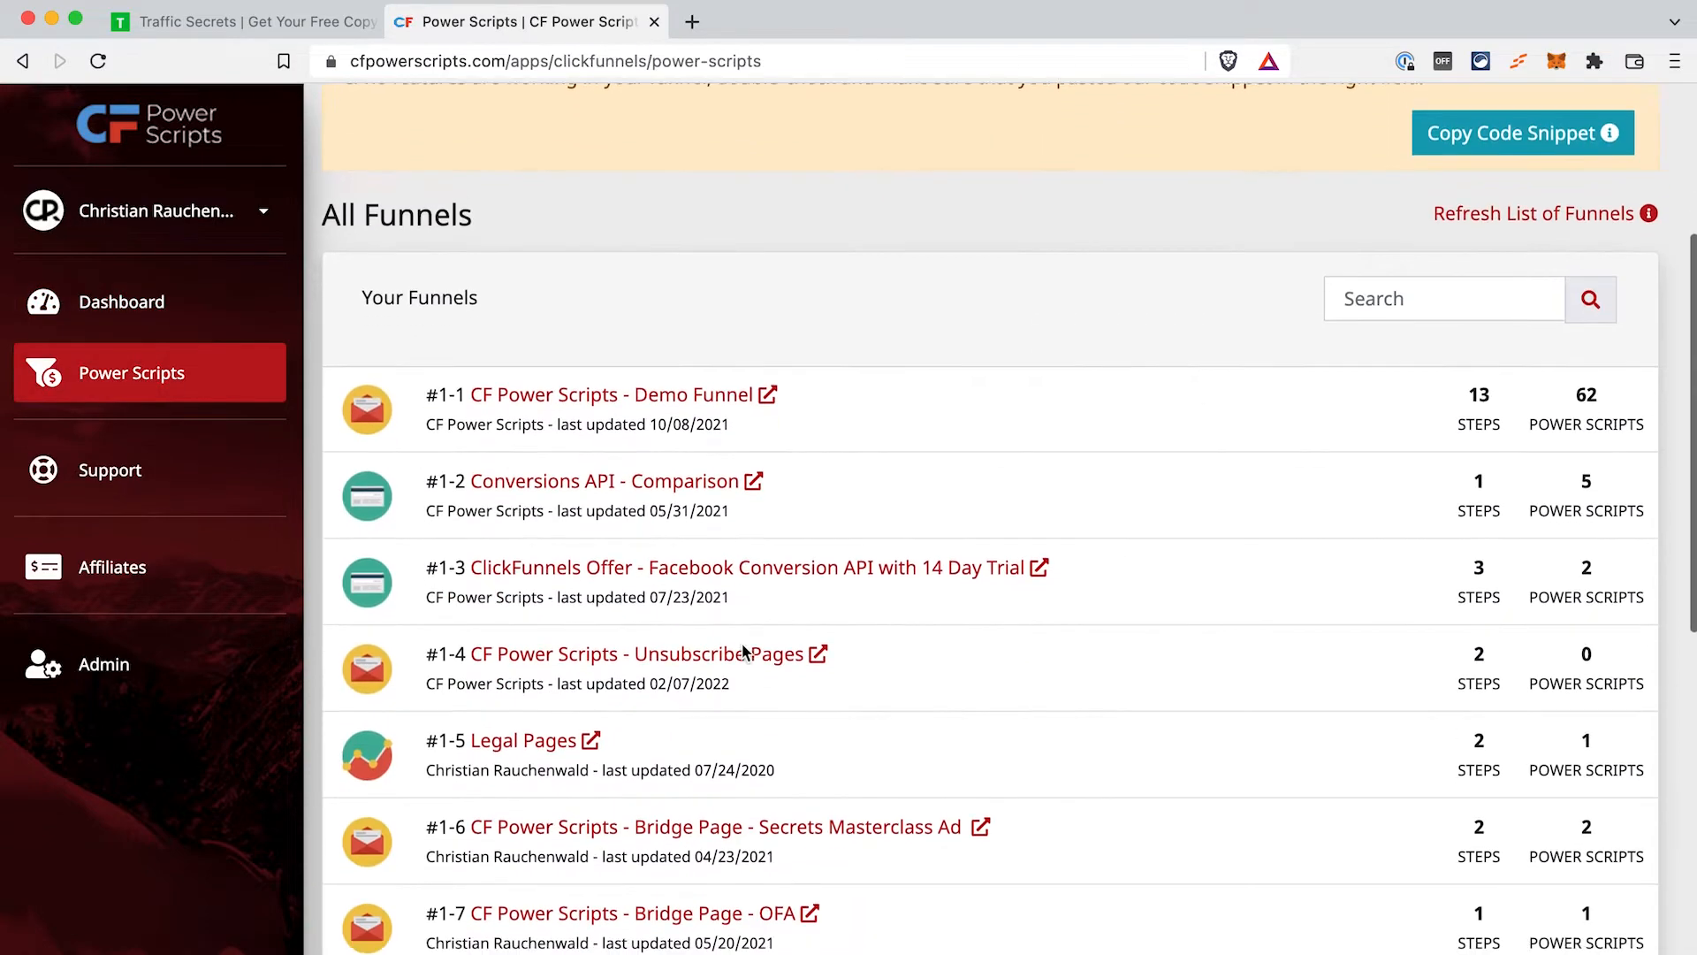
scroll(743, 651, down, 5)
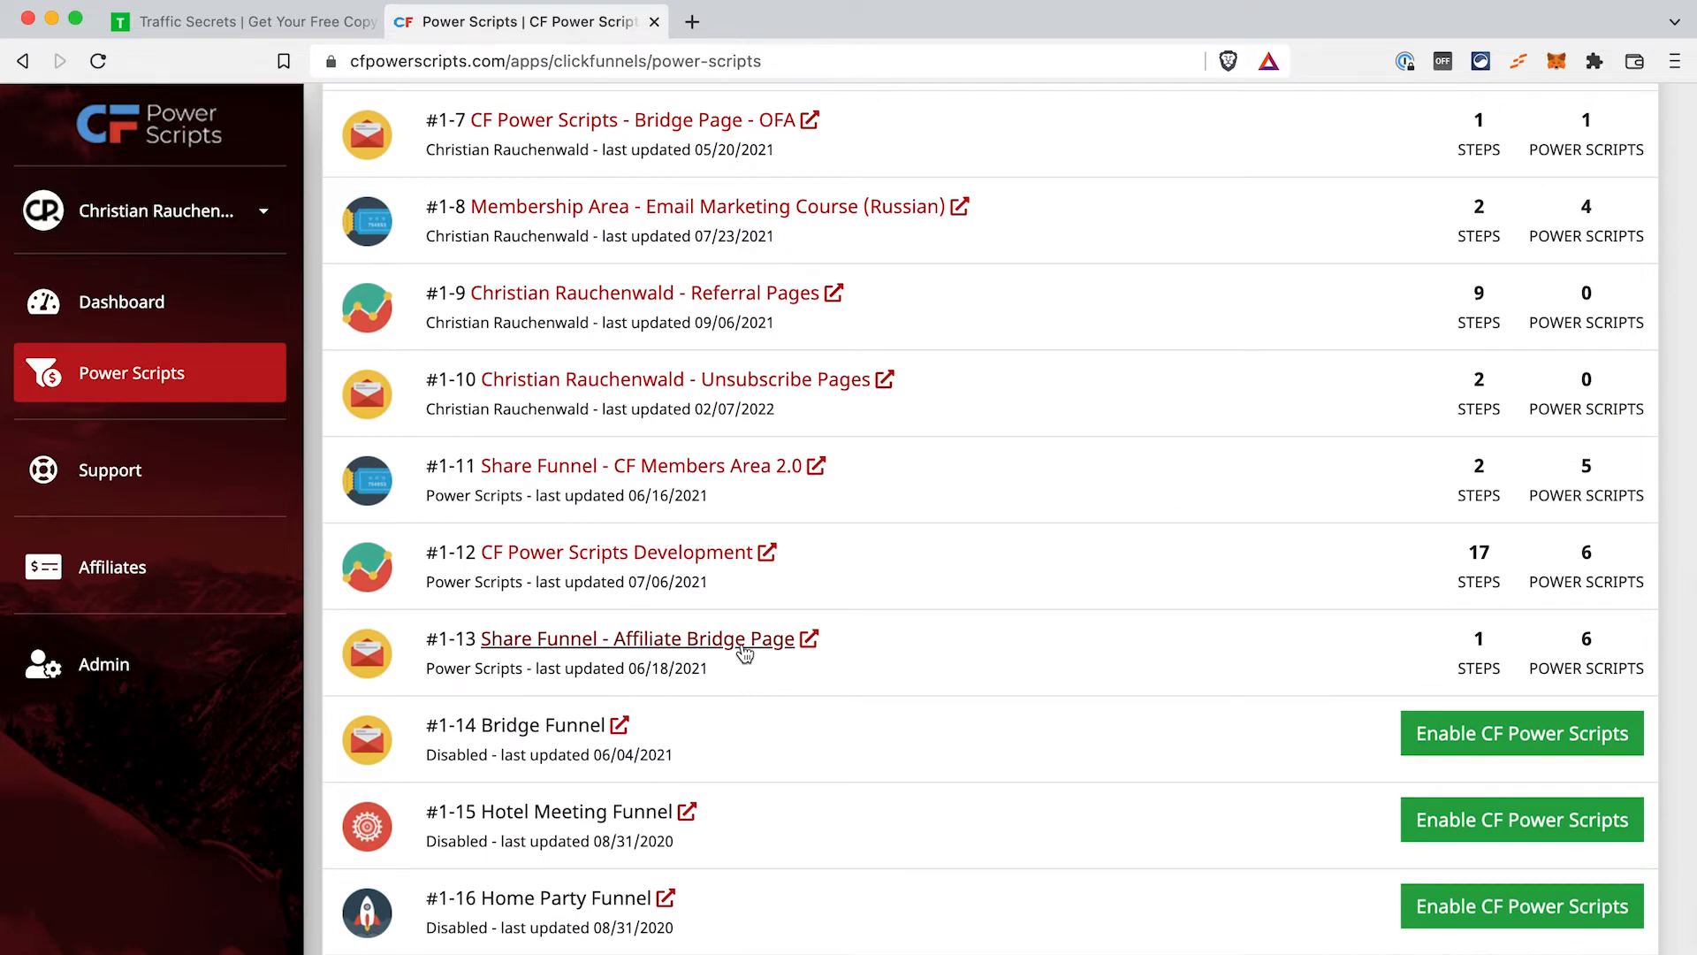
click(606, 554)
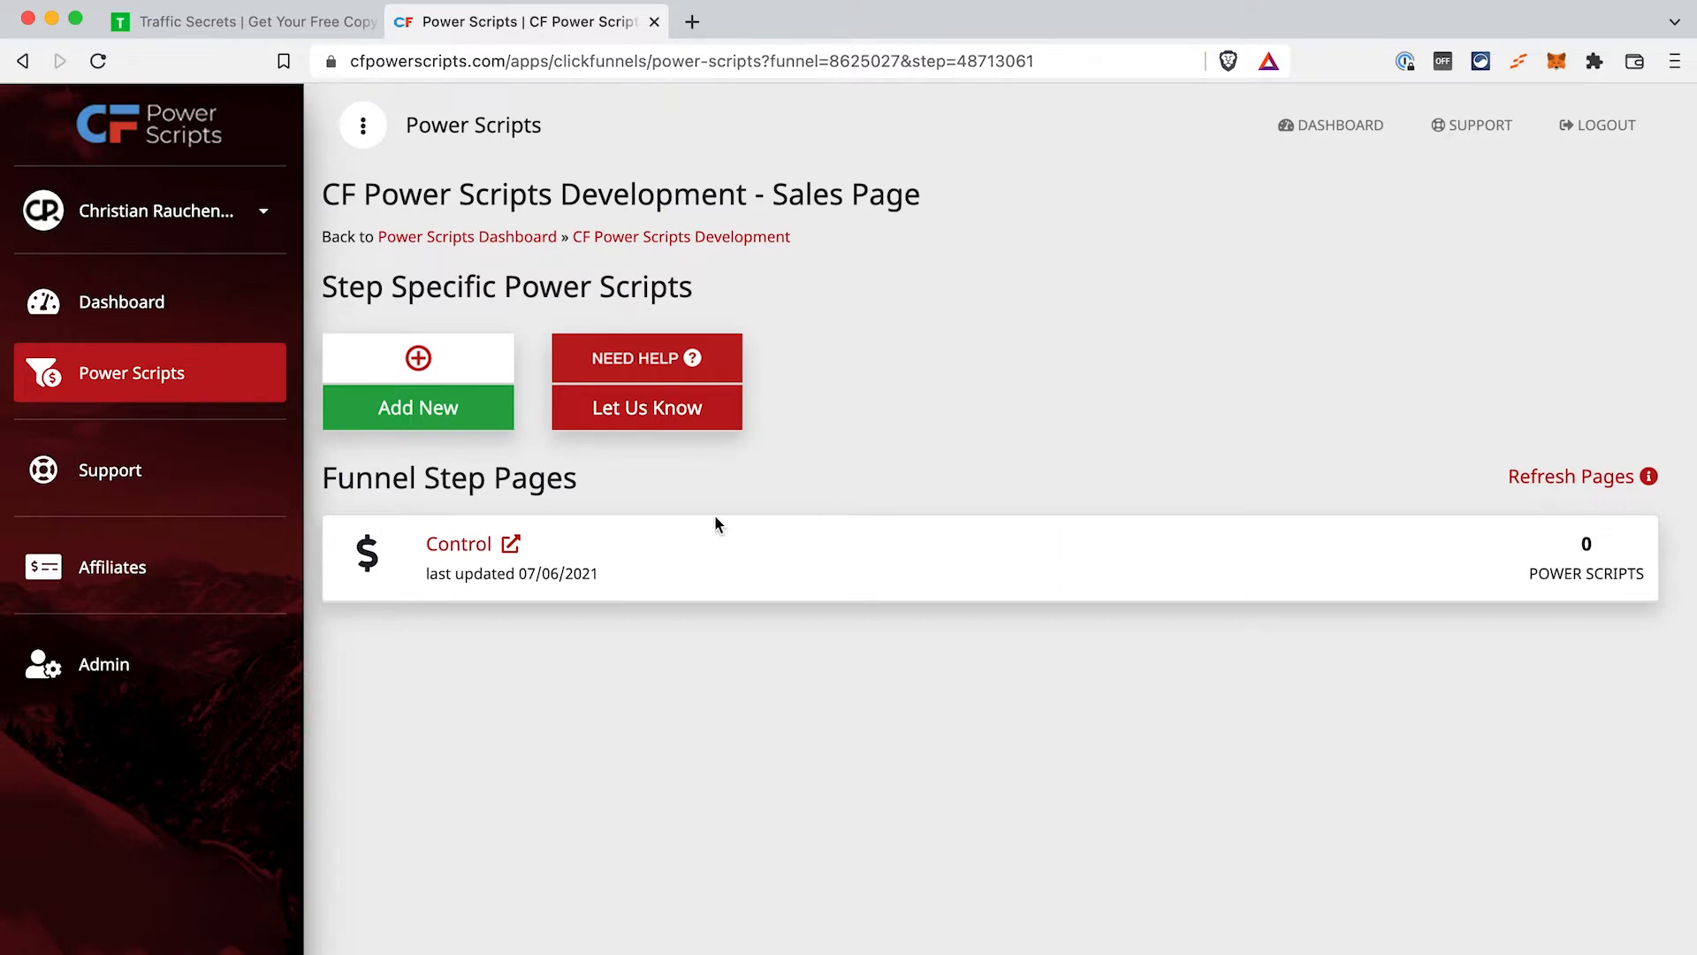
click(511, 545)
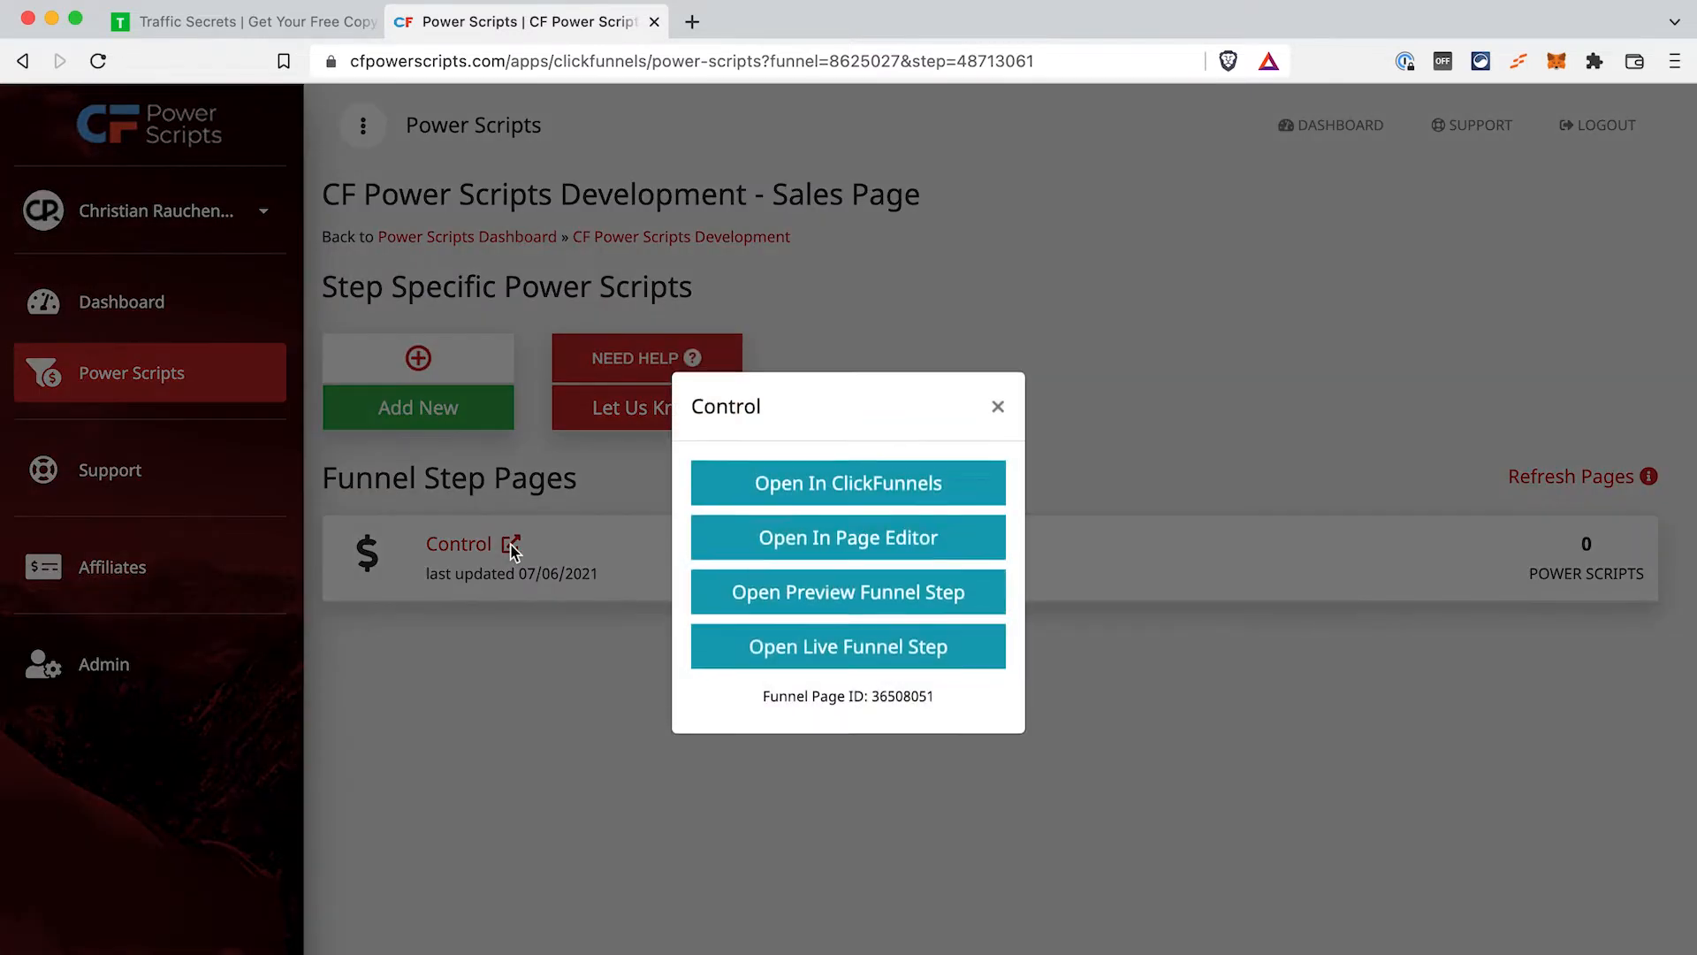
click(804, 548)
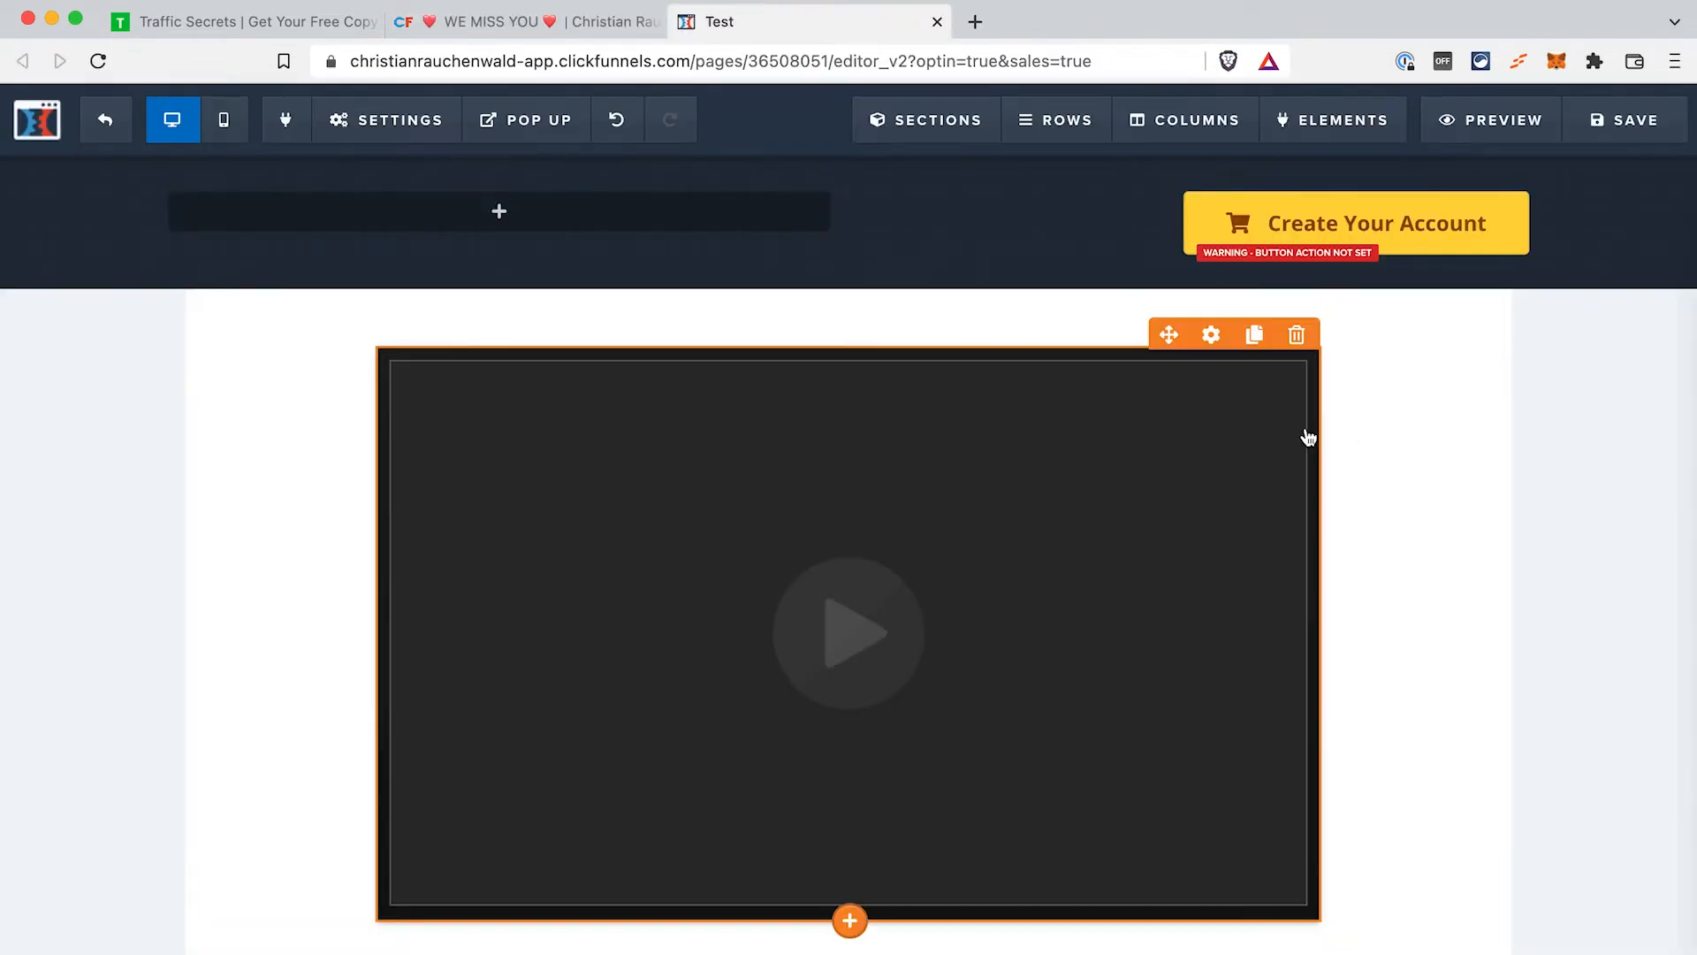
Open the video element's settings, choose Vimeo as the video type and check the video ID in the Vimeo URL.
click(1212, 339)
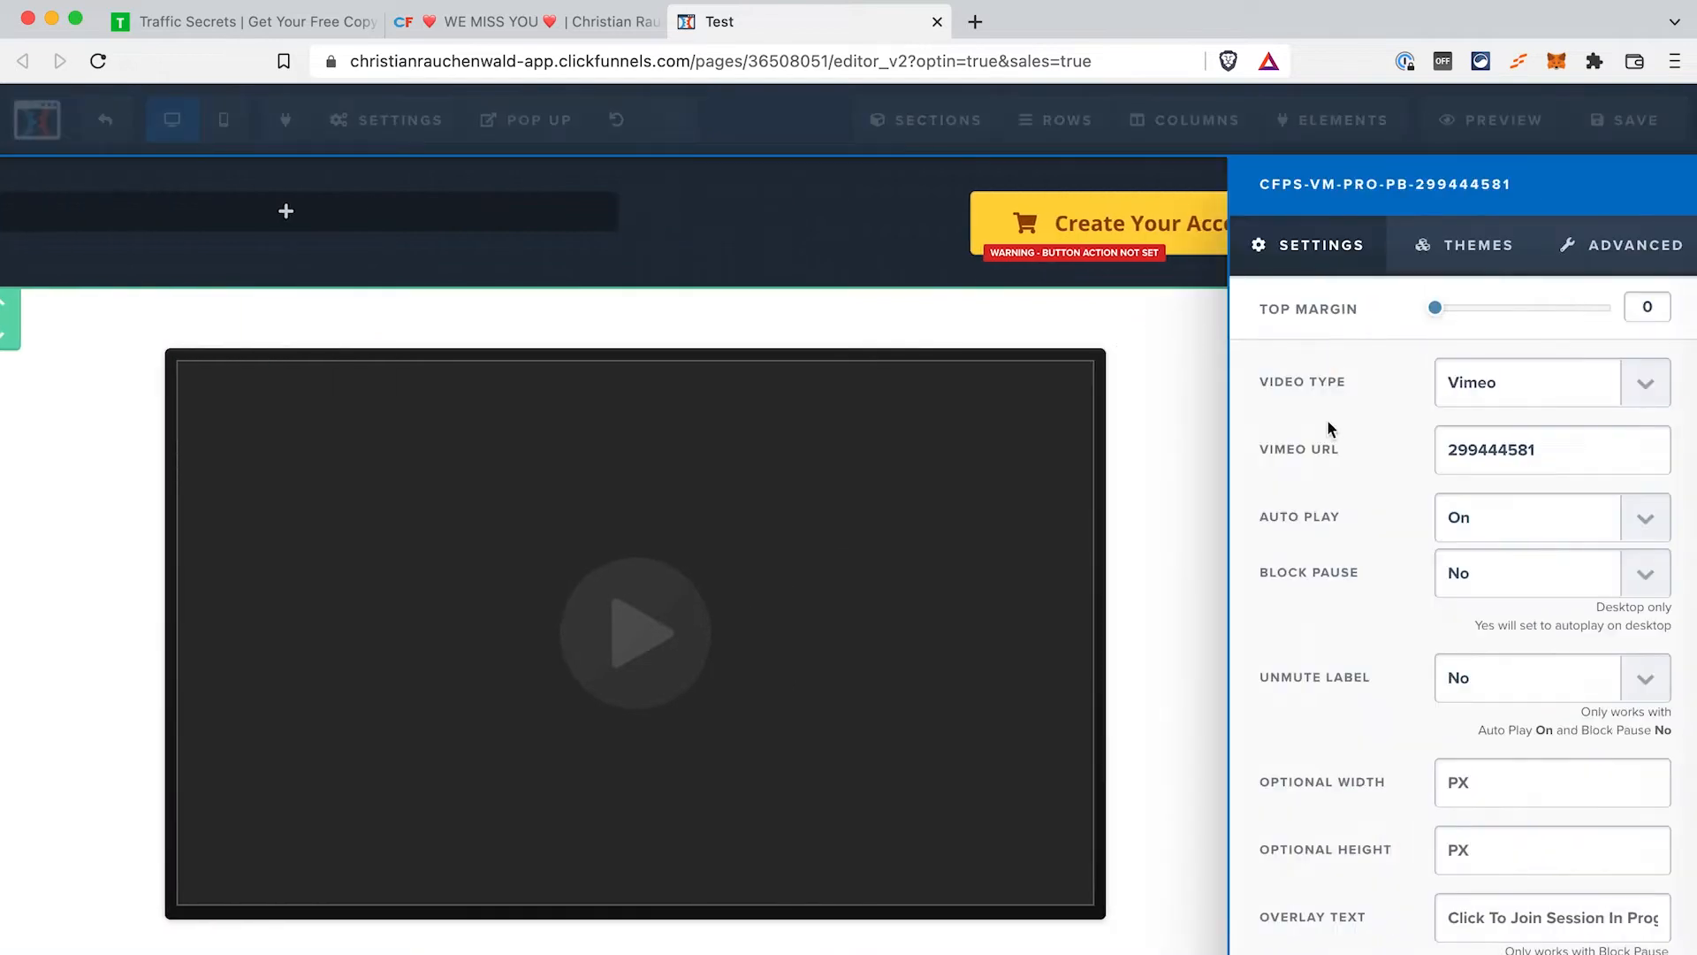
click(1632, 396)
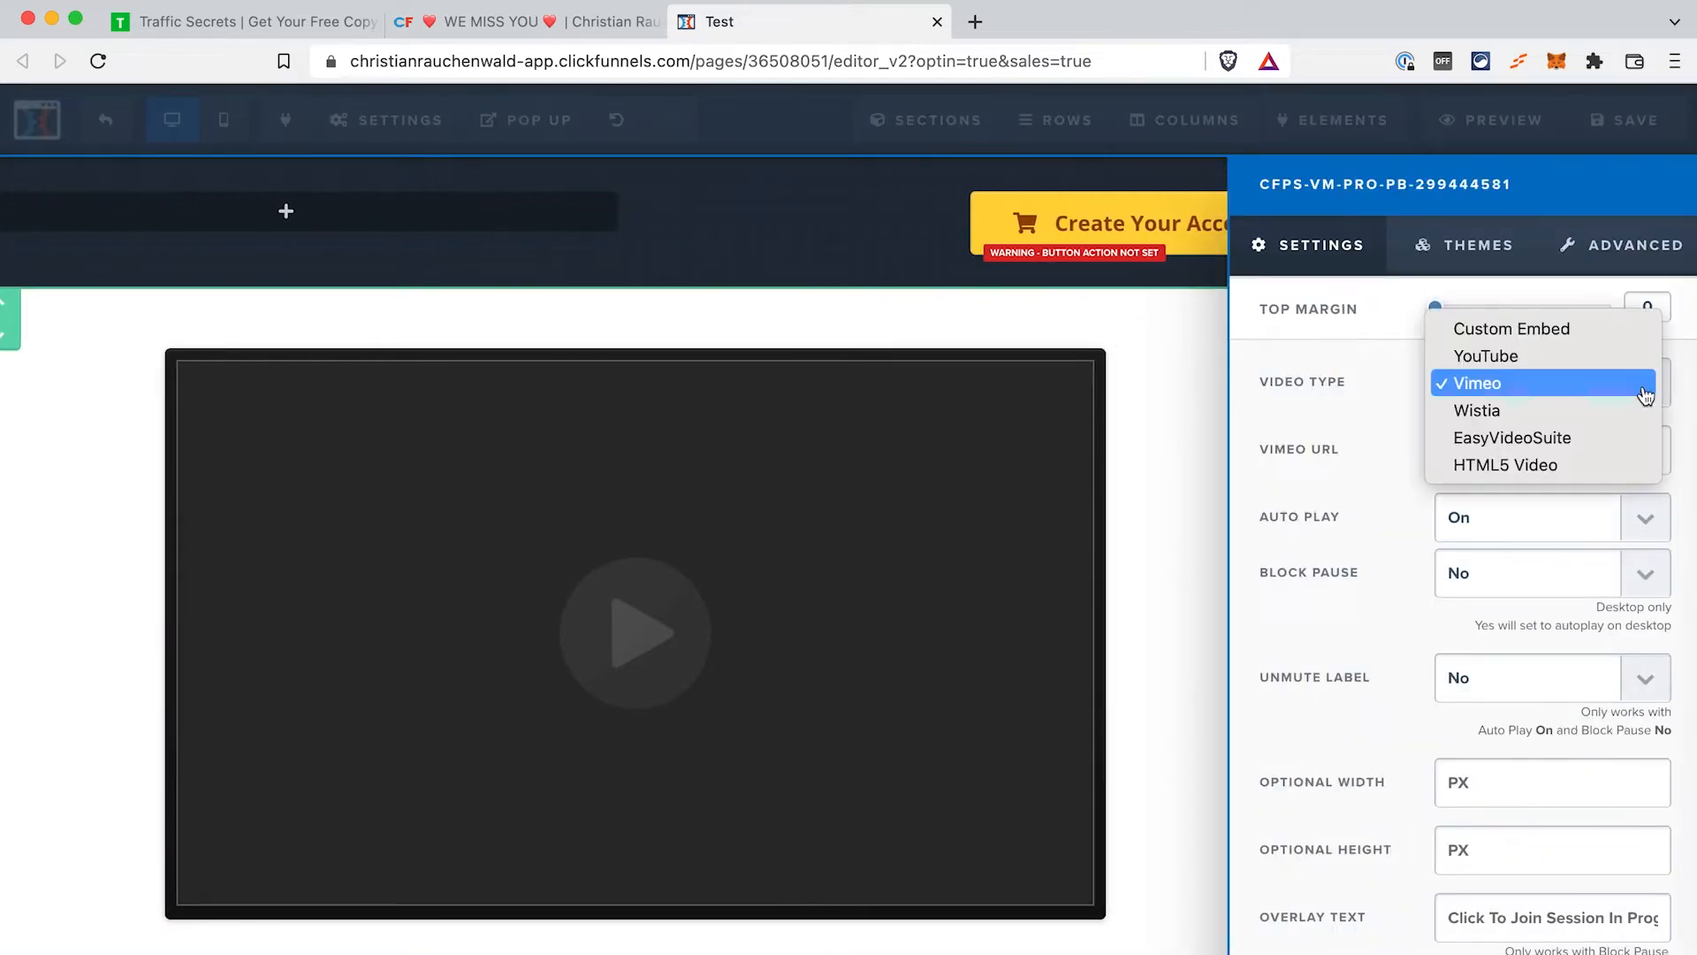
click(1592, 385)
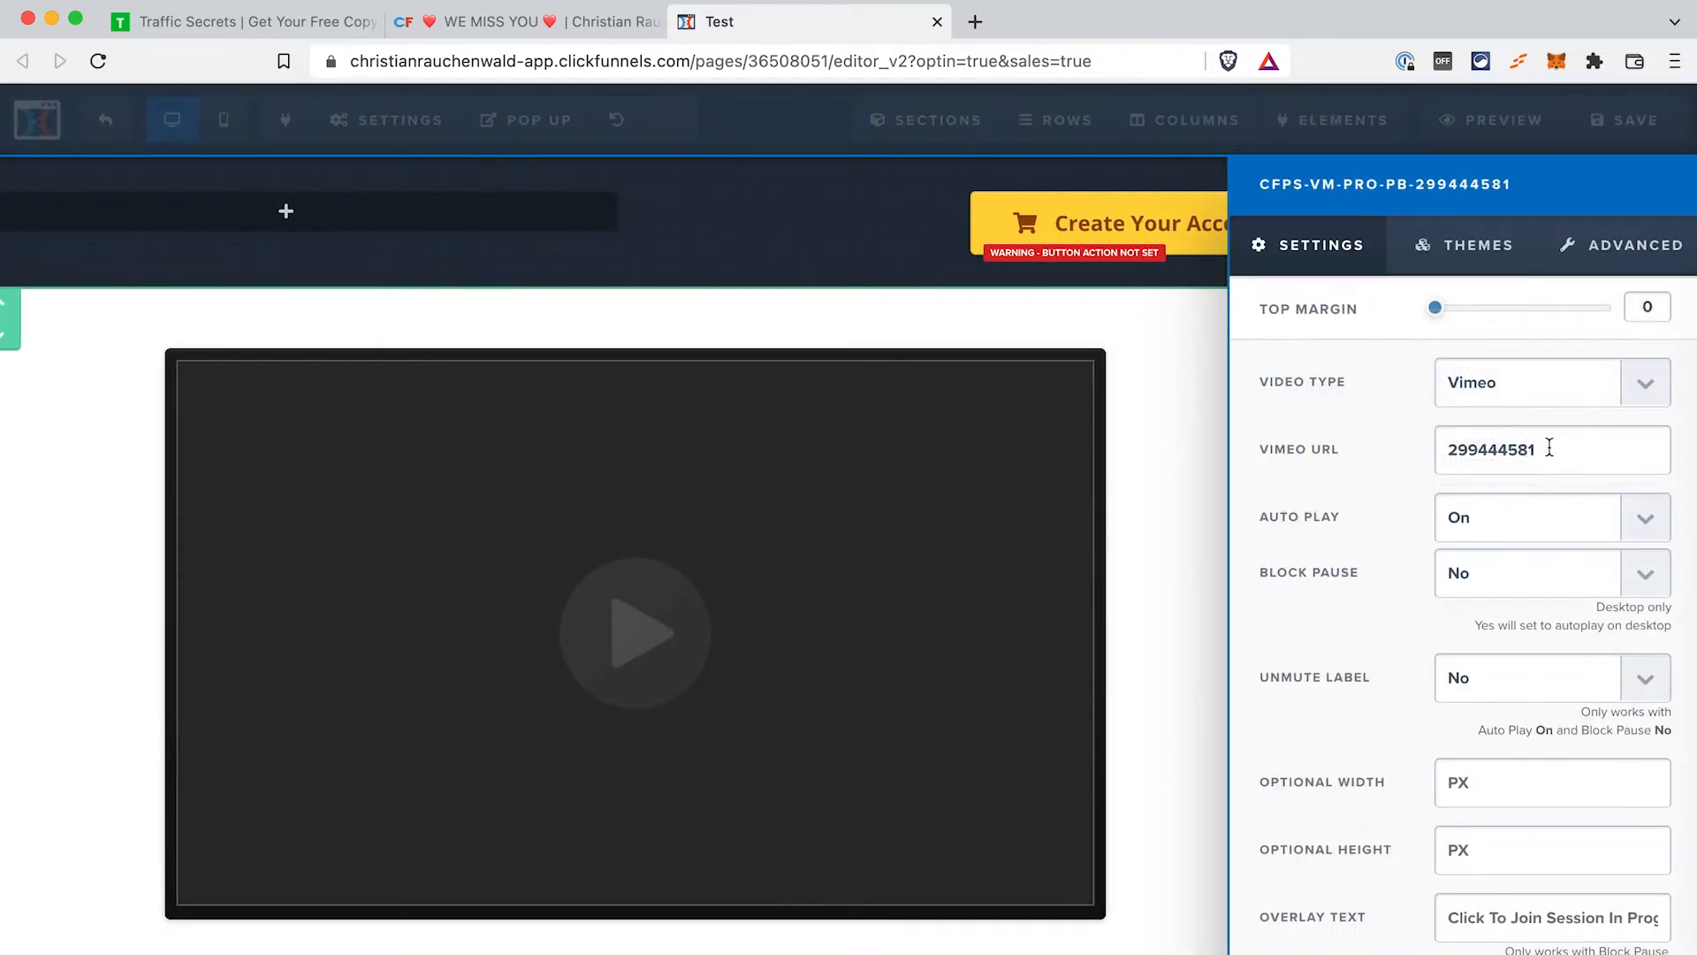
drag(1549, 446, 1437, 448)
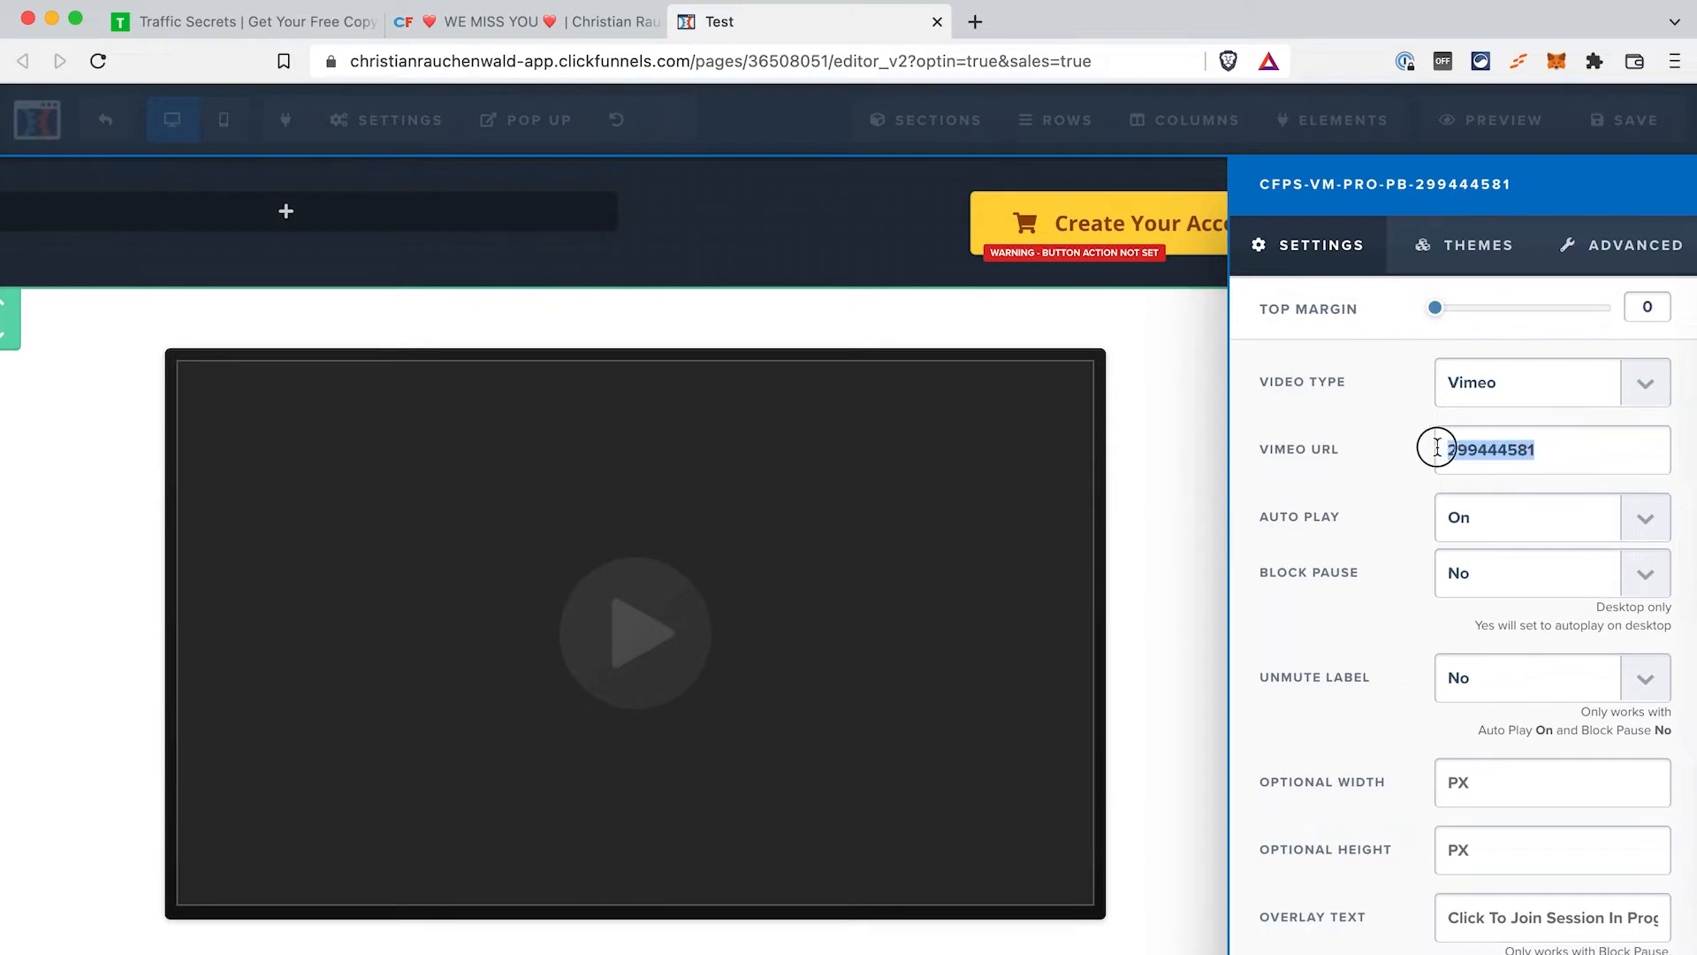
click(1563, 461)
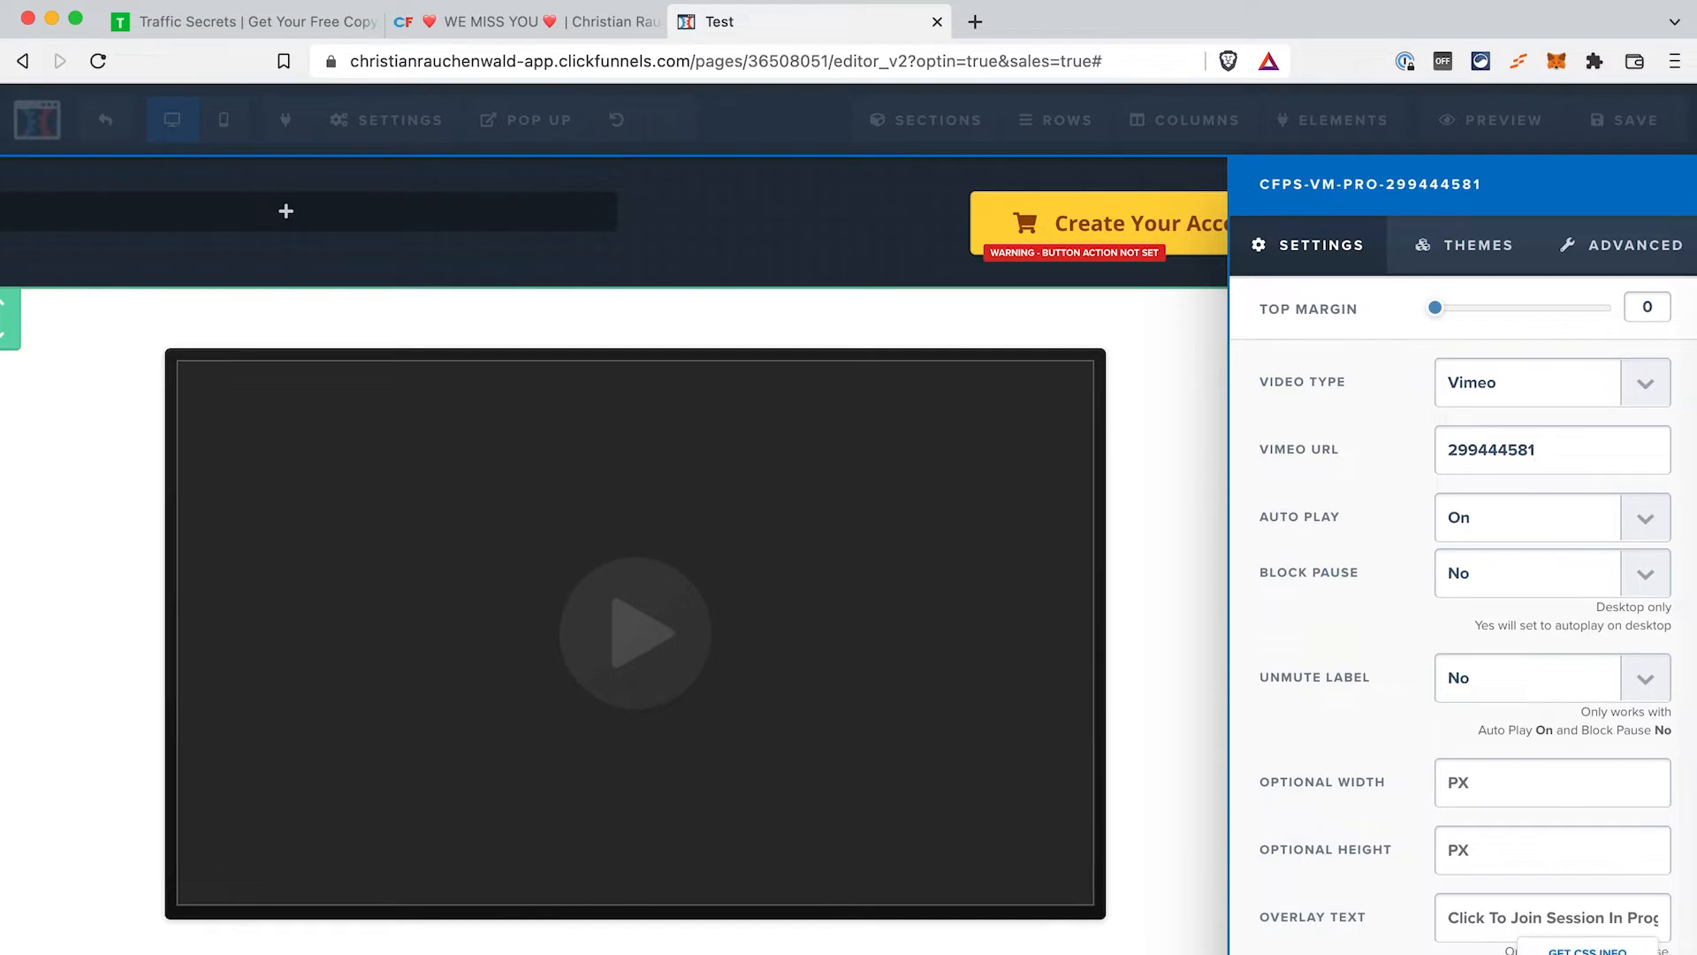
Update the video element's CSS title to cfps-vm-pro-pb-299444581.
click(1587, 950)
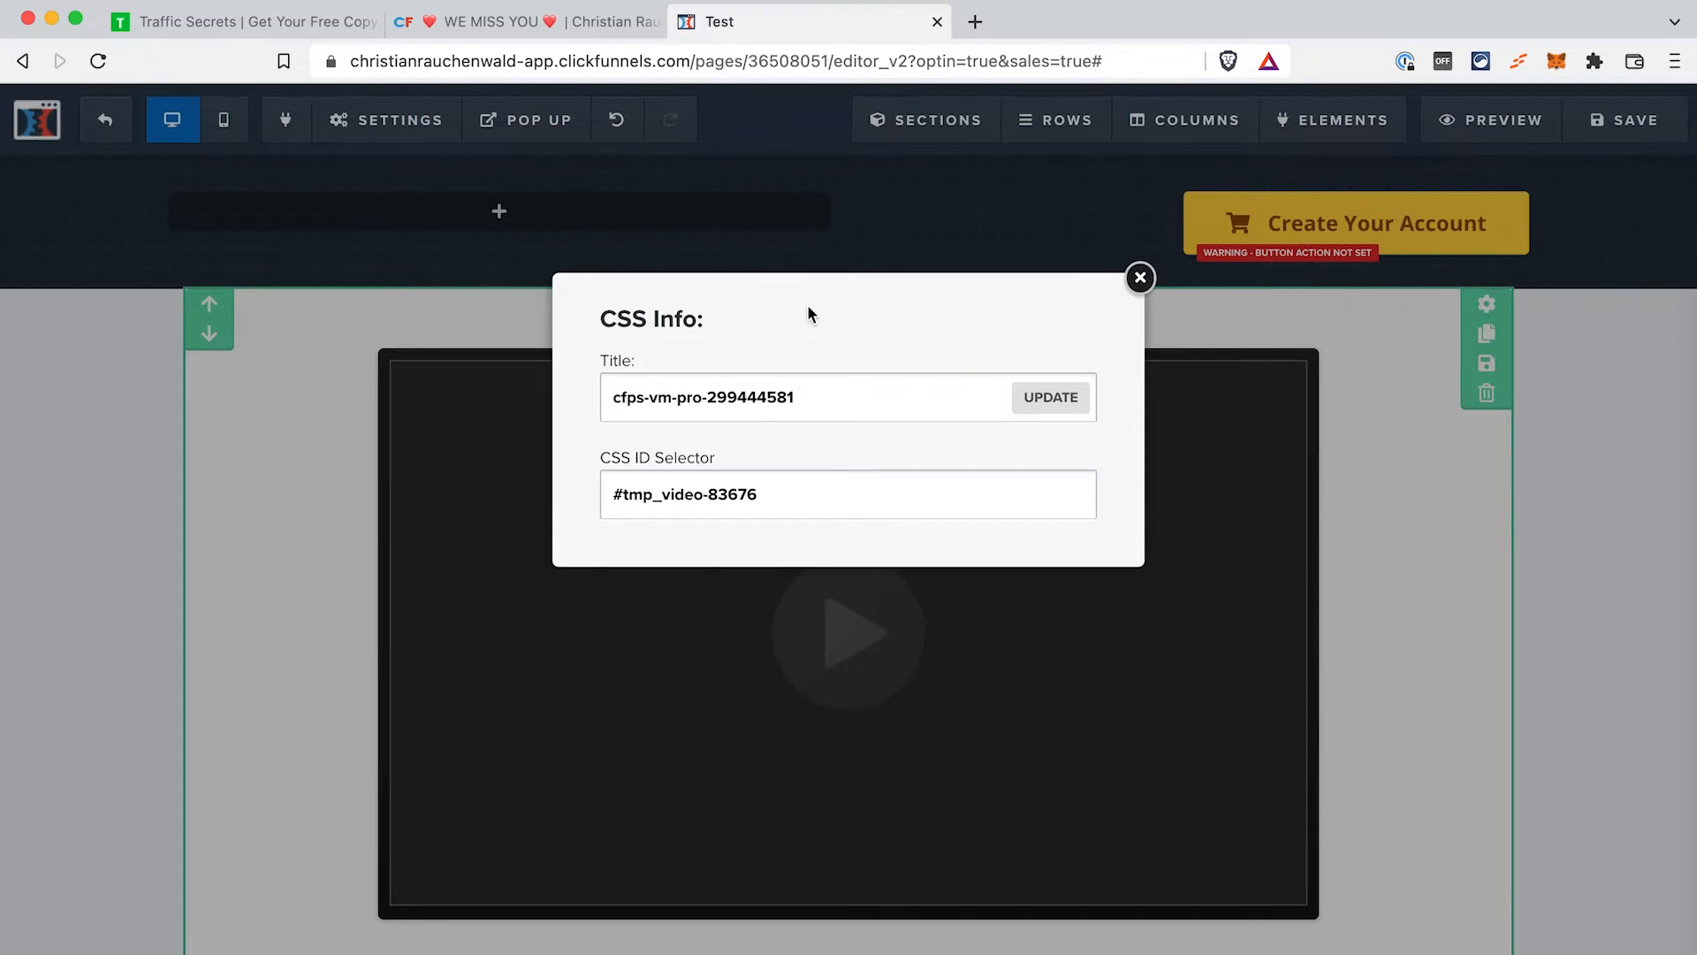
click(703, 398)
text(-)
key(BackSpace)
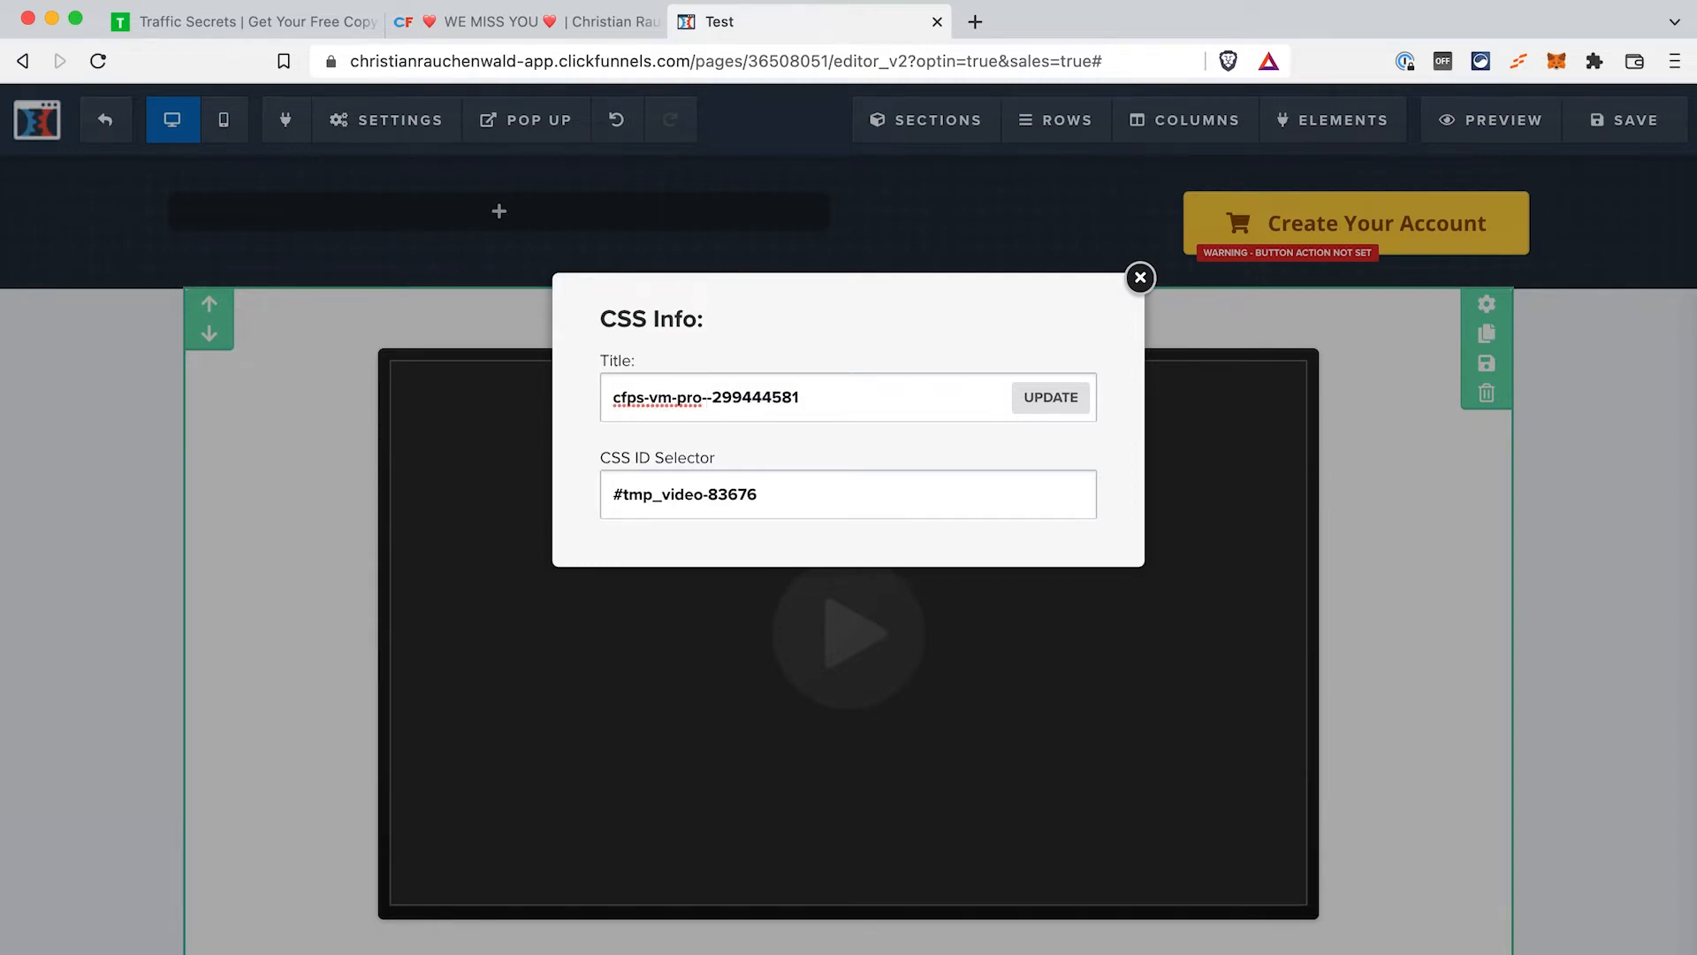
text(-pb)
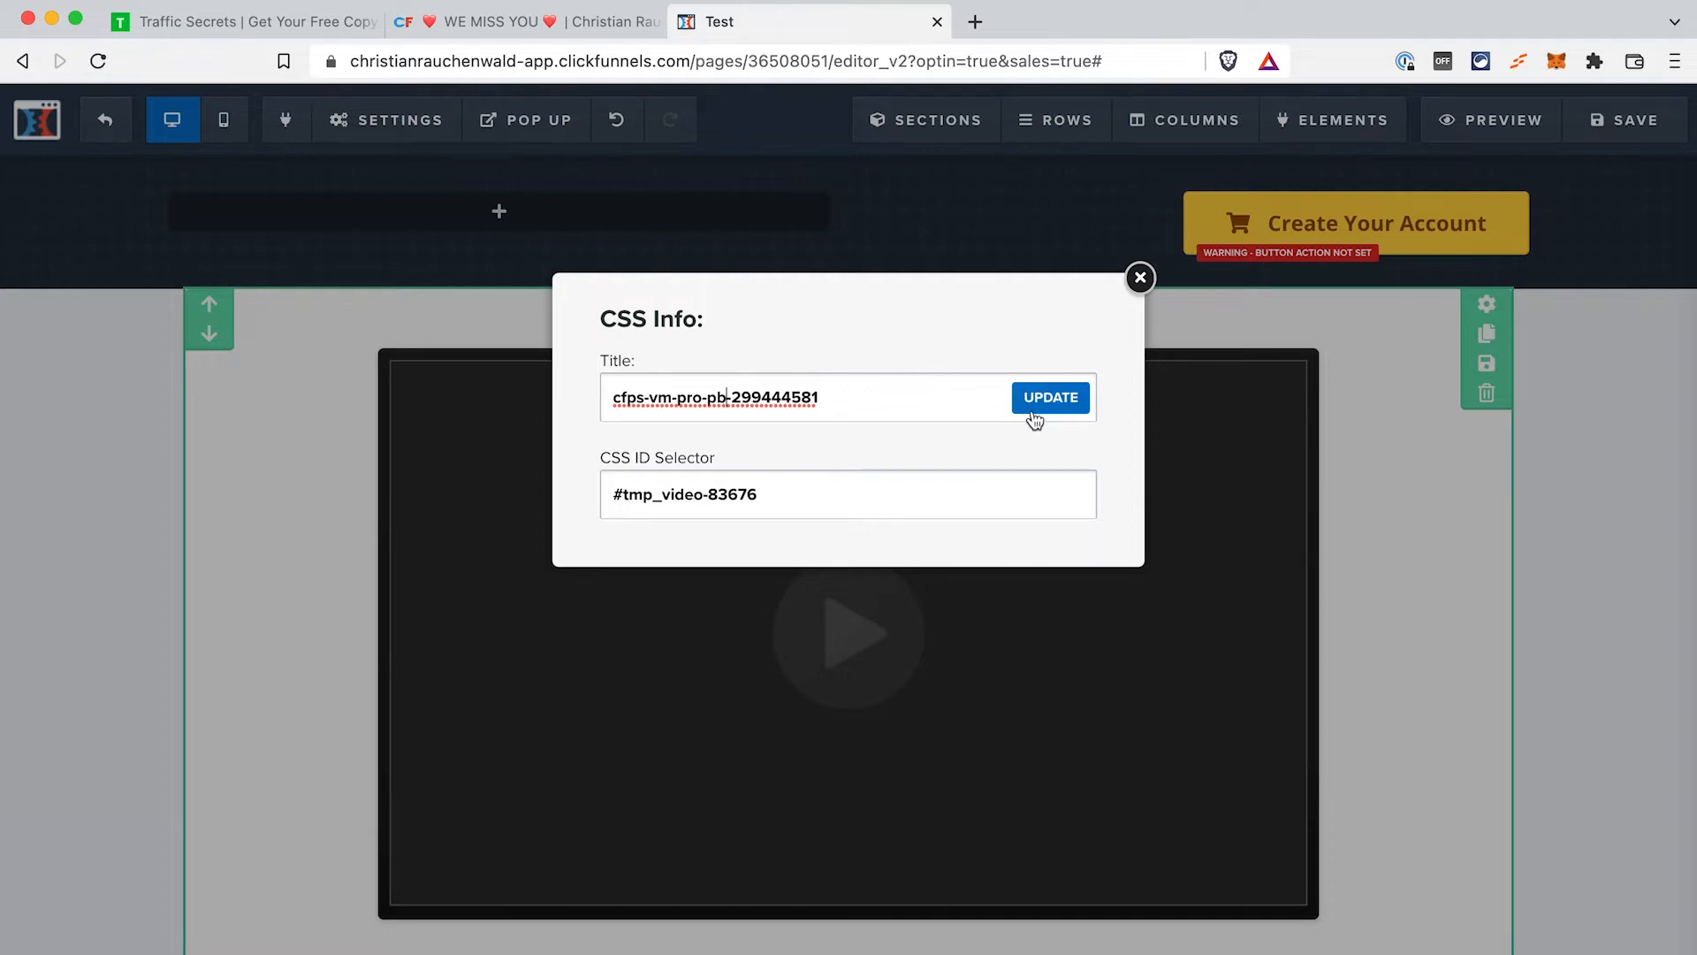
click(1049, 410)
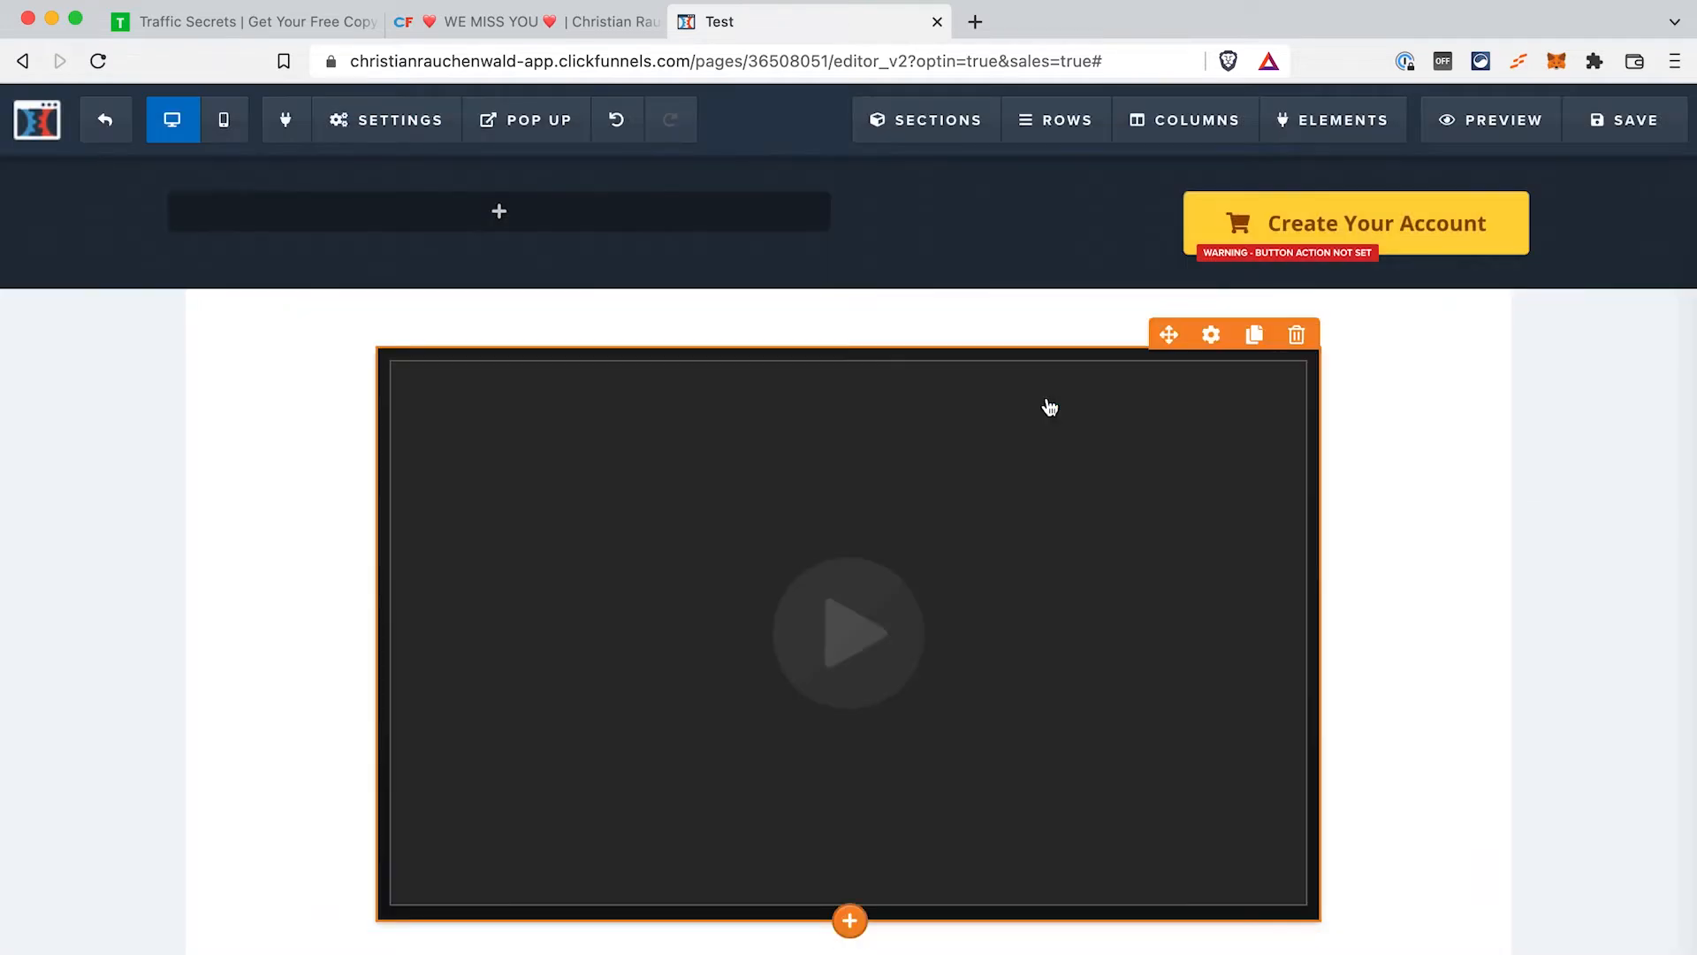
Switch to CF Power Scripts, start adding a step-specific script, filter by the keyword "vime" and choose CF Vimeo Pro.
click(578, 25)
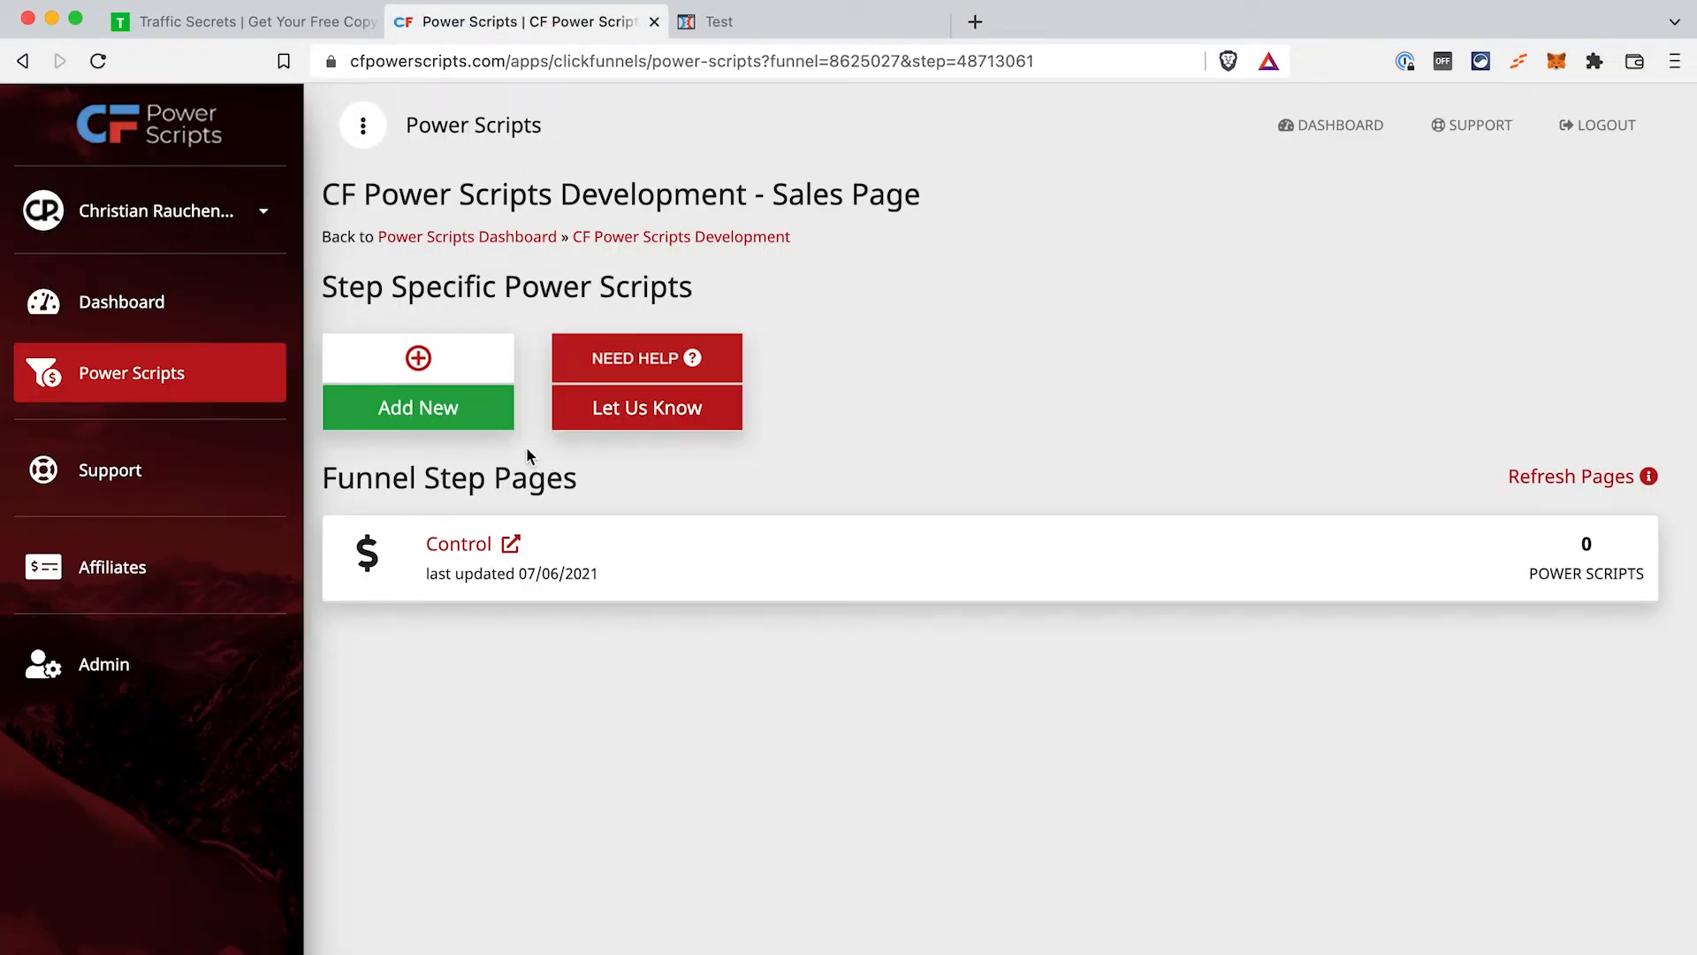
click(442, 412)
click(1020, 169)
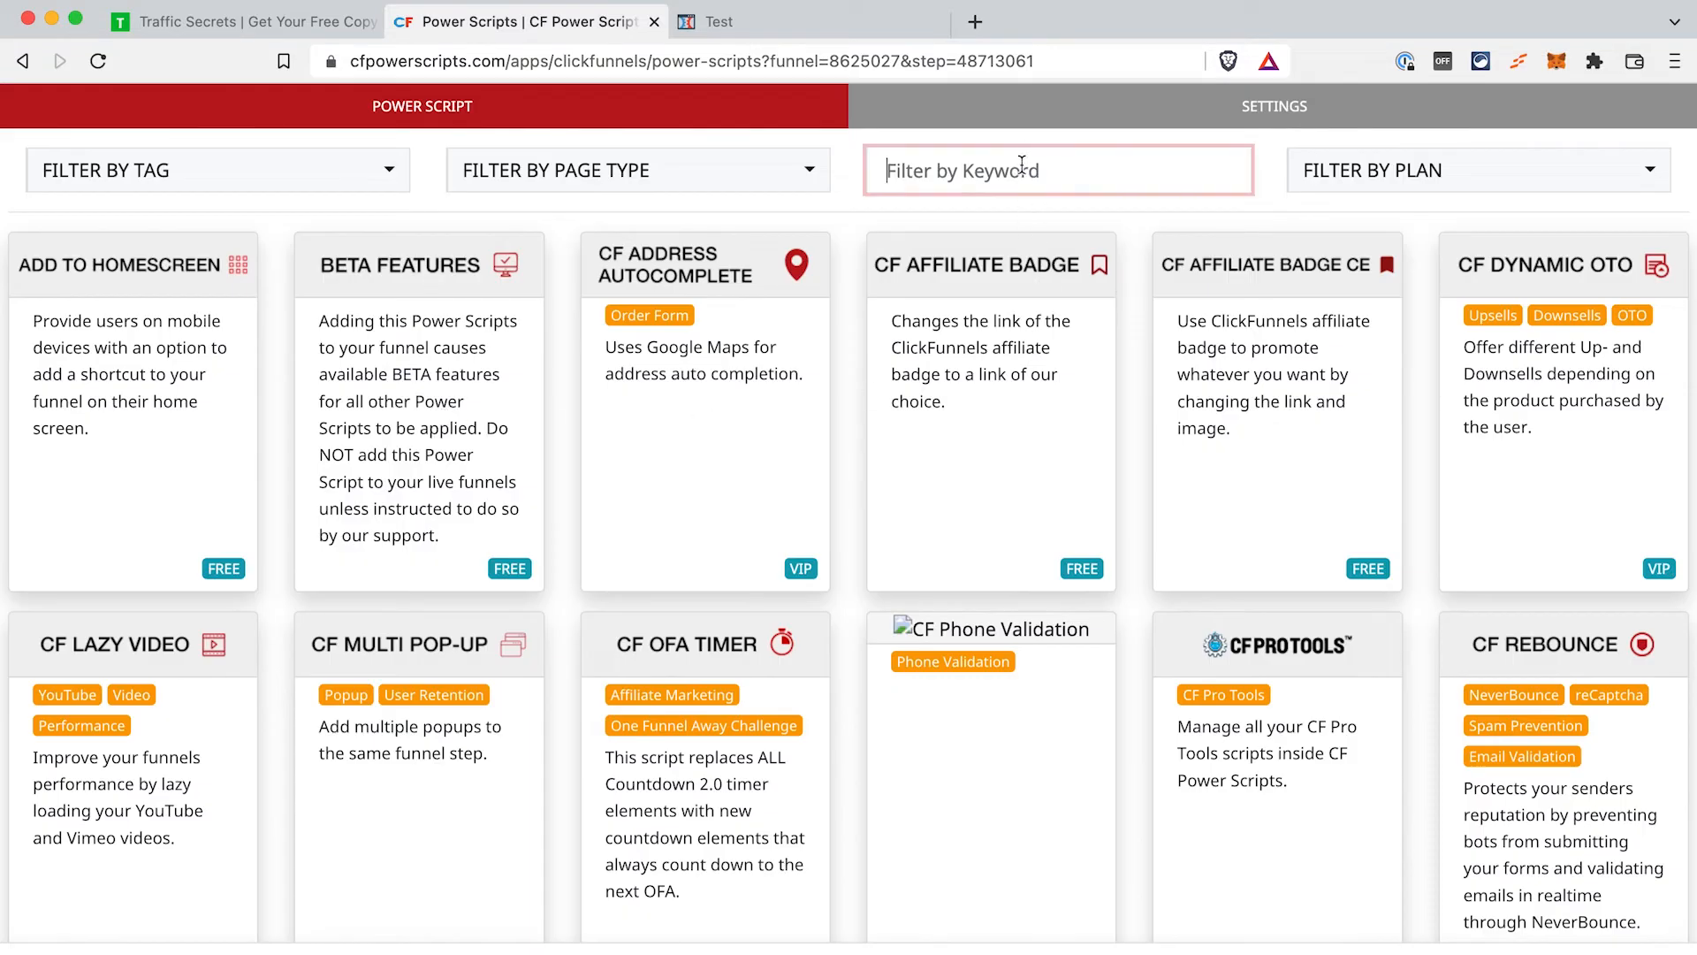
text(vimo)
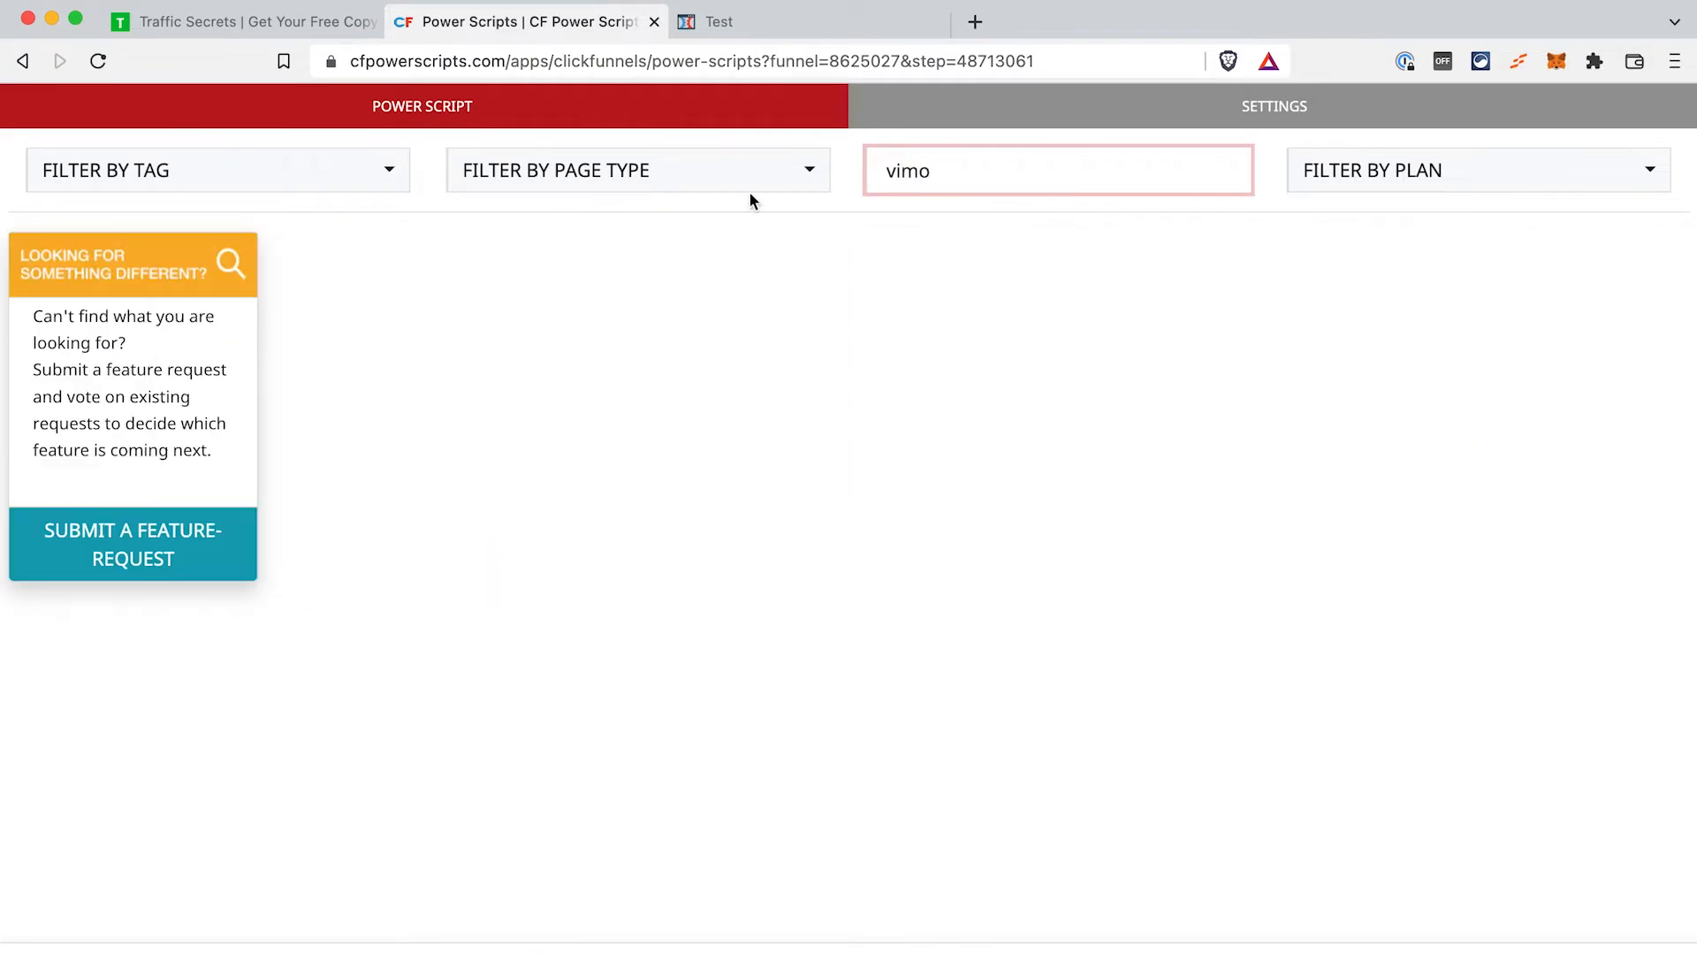
key(BackSpace)
text(e)
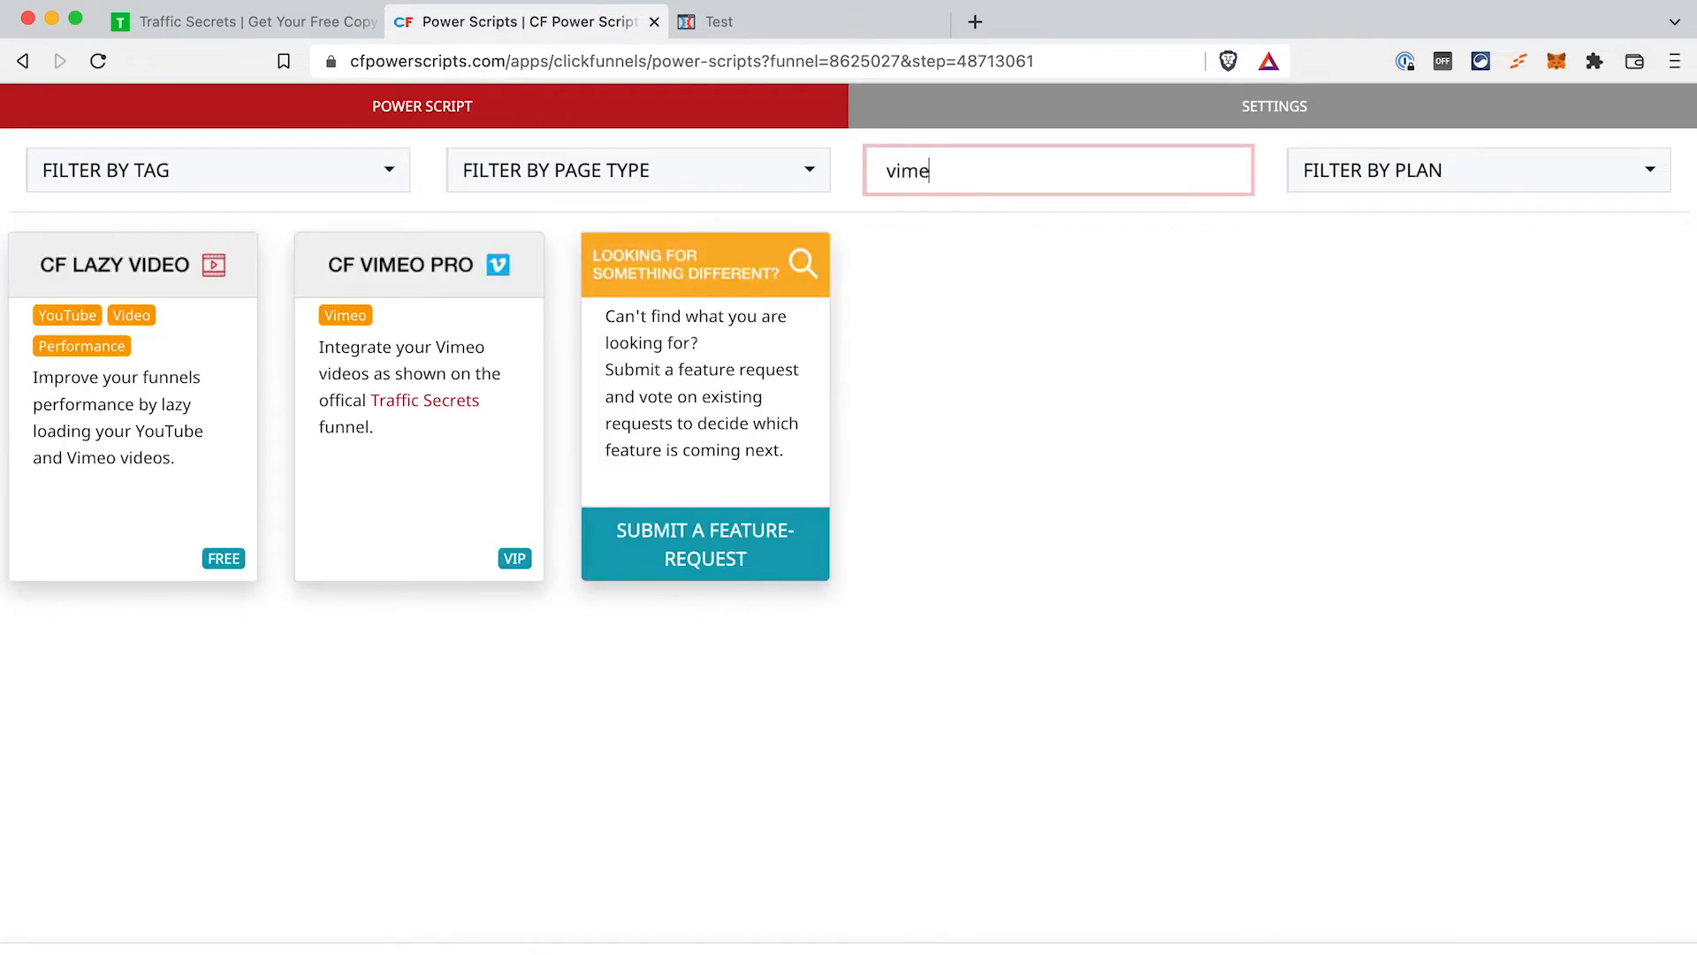
click(428, 369)
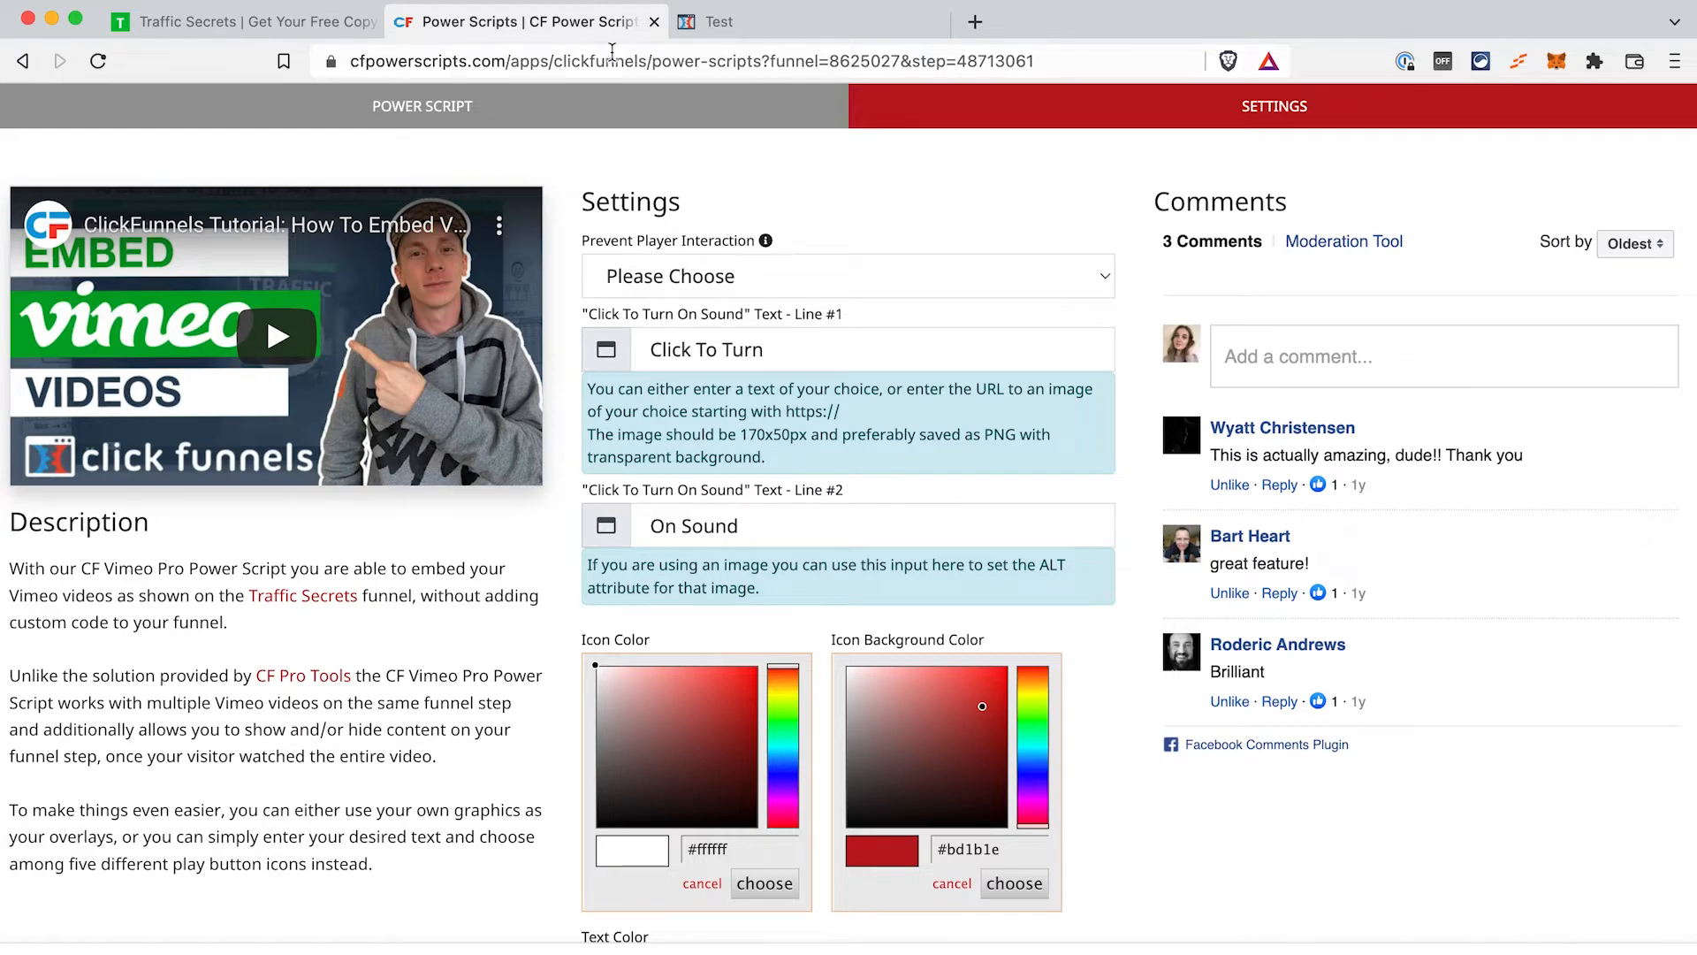
Examine the video player and its sound overlay on the Traffic Secrets page.
click(248, 26)
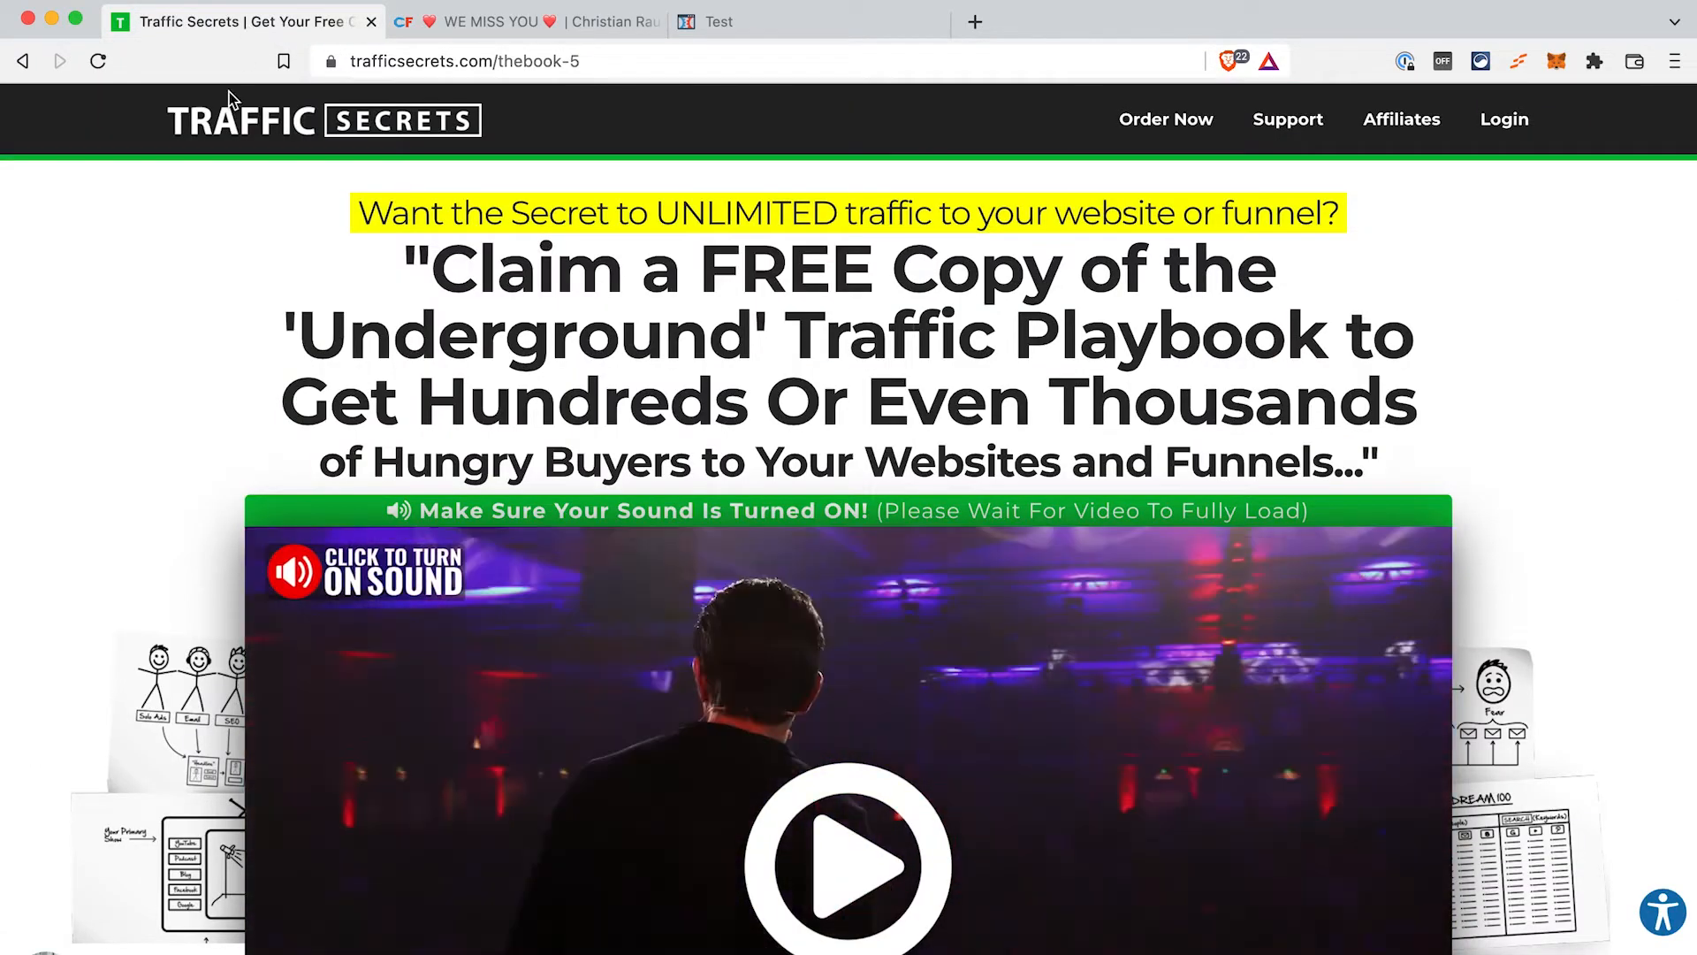
scroll(202, 330, down, 3)
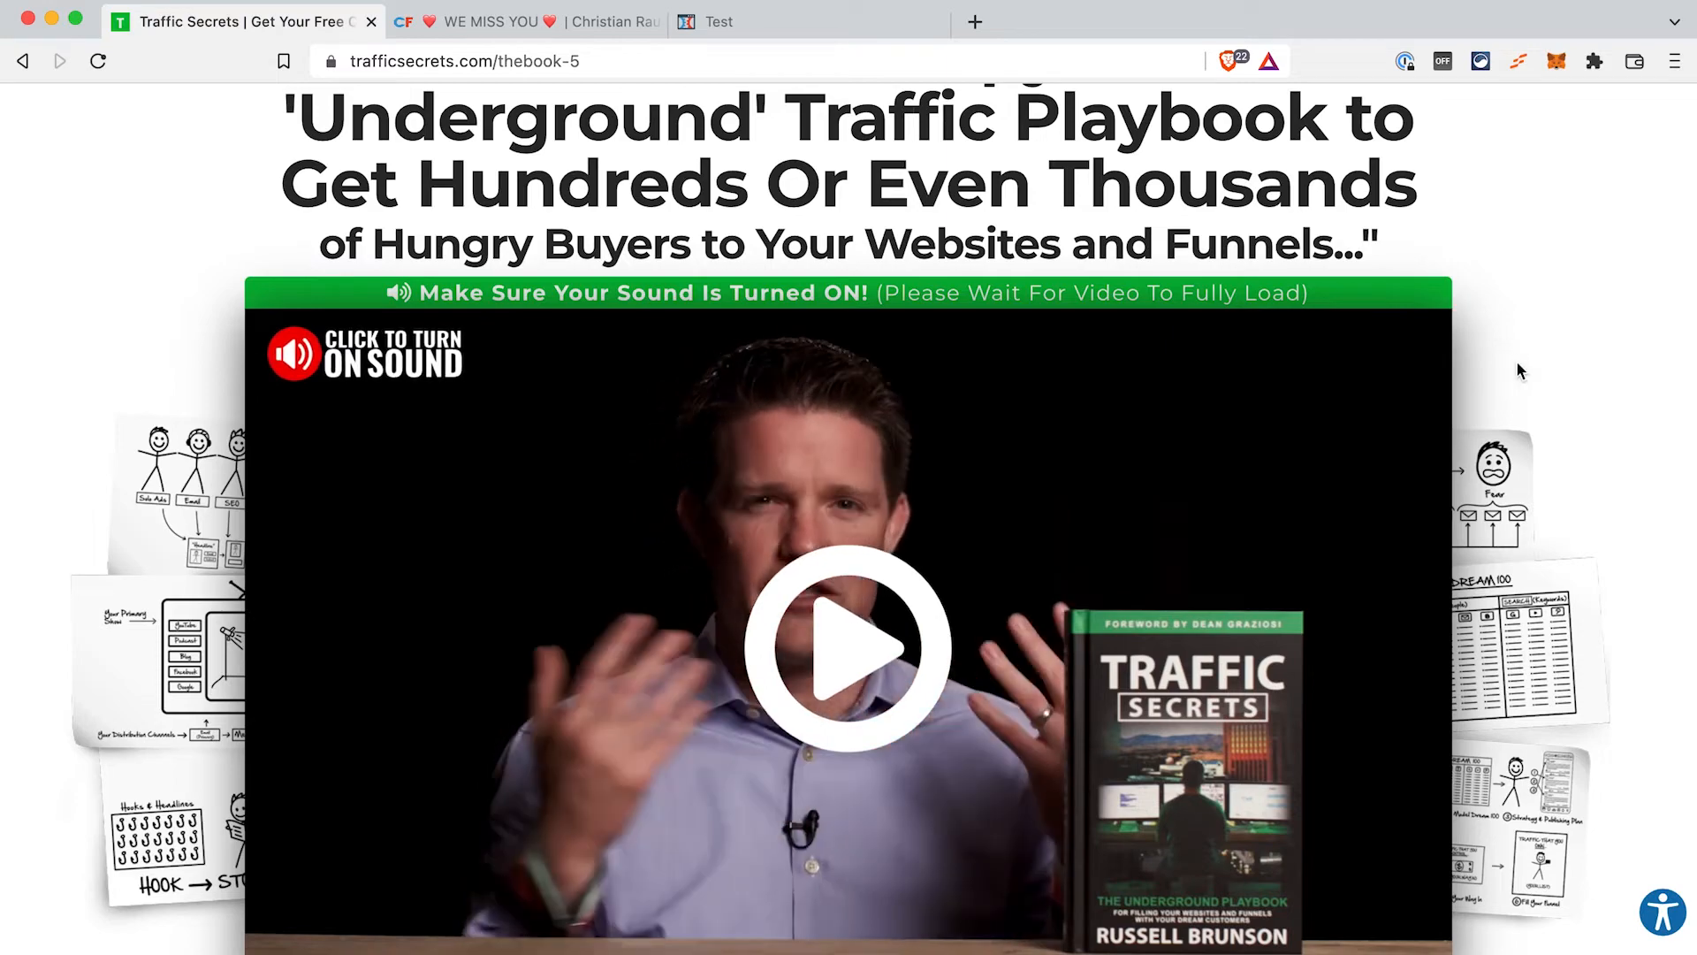
scroll(1515, 359, down, 1)
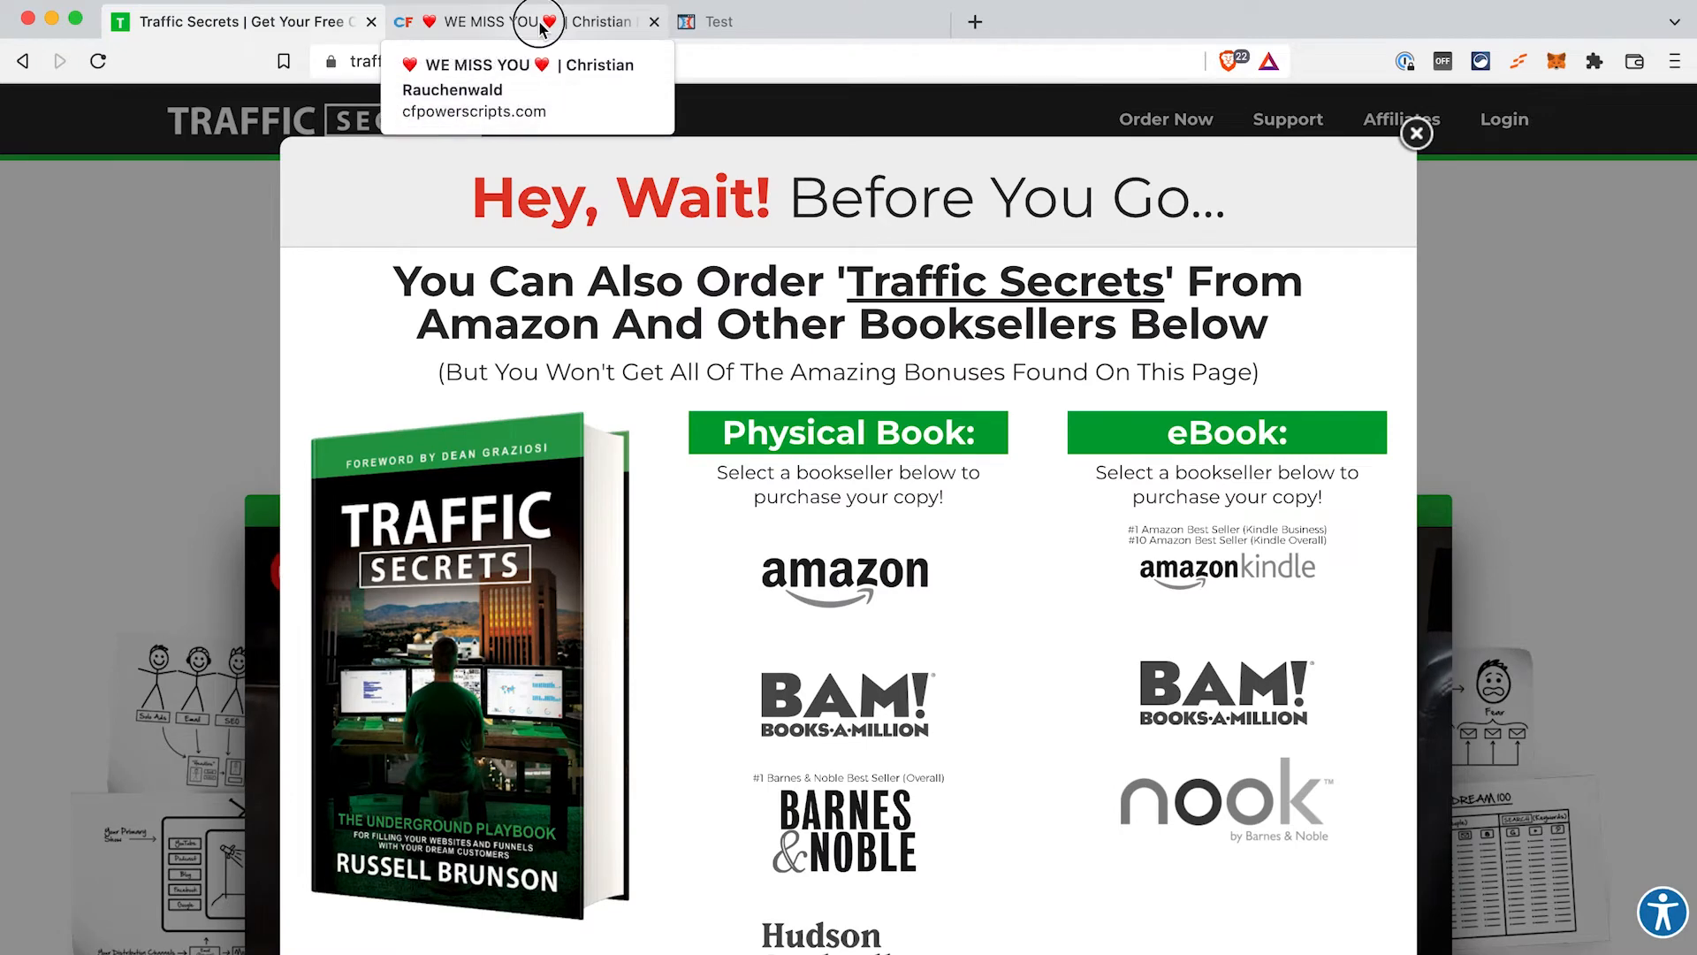
Set Prevent Player Interaction to Yes for CF Vimeo Pro and save the script to the sales page step.
click(541, 27)
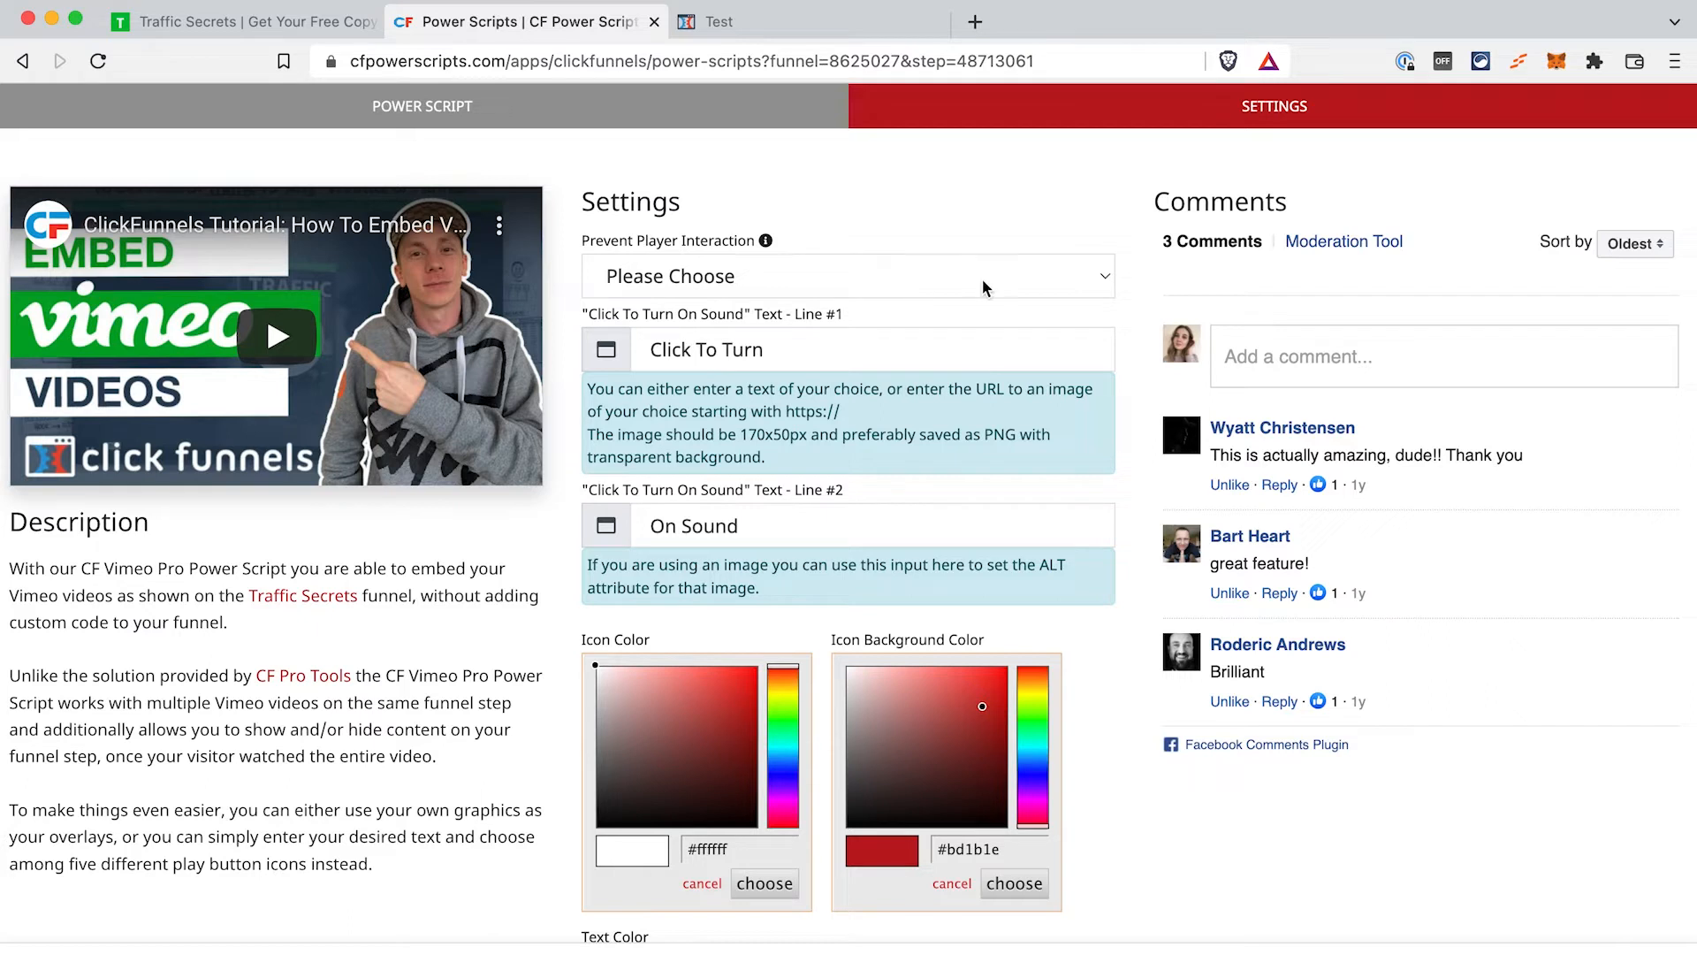
click(1106, 281)
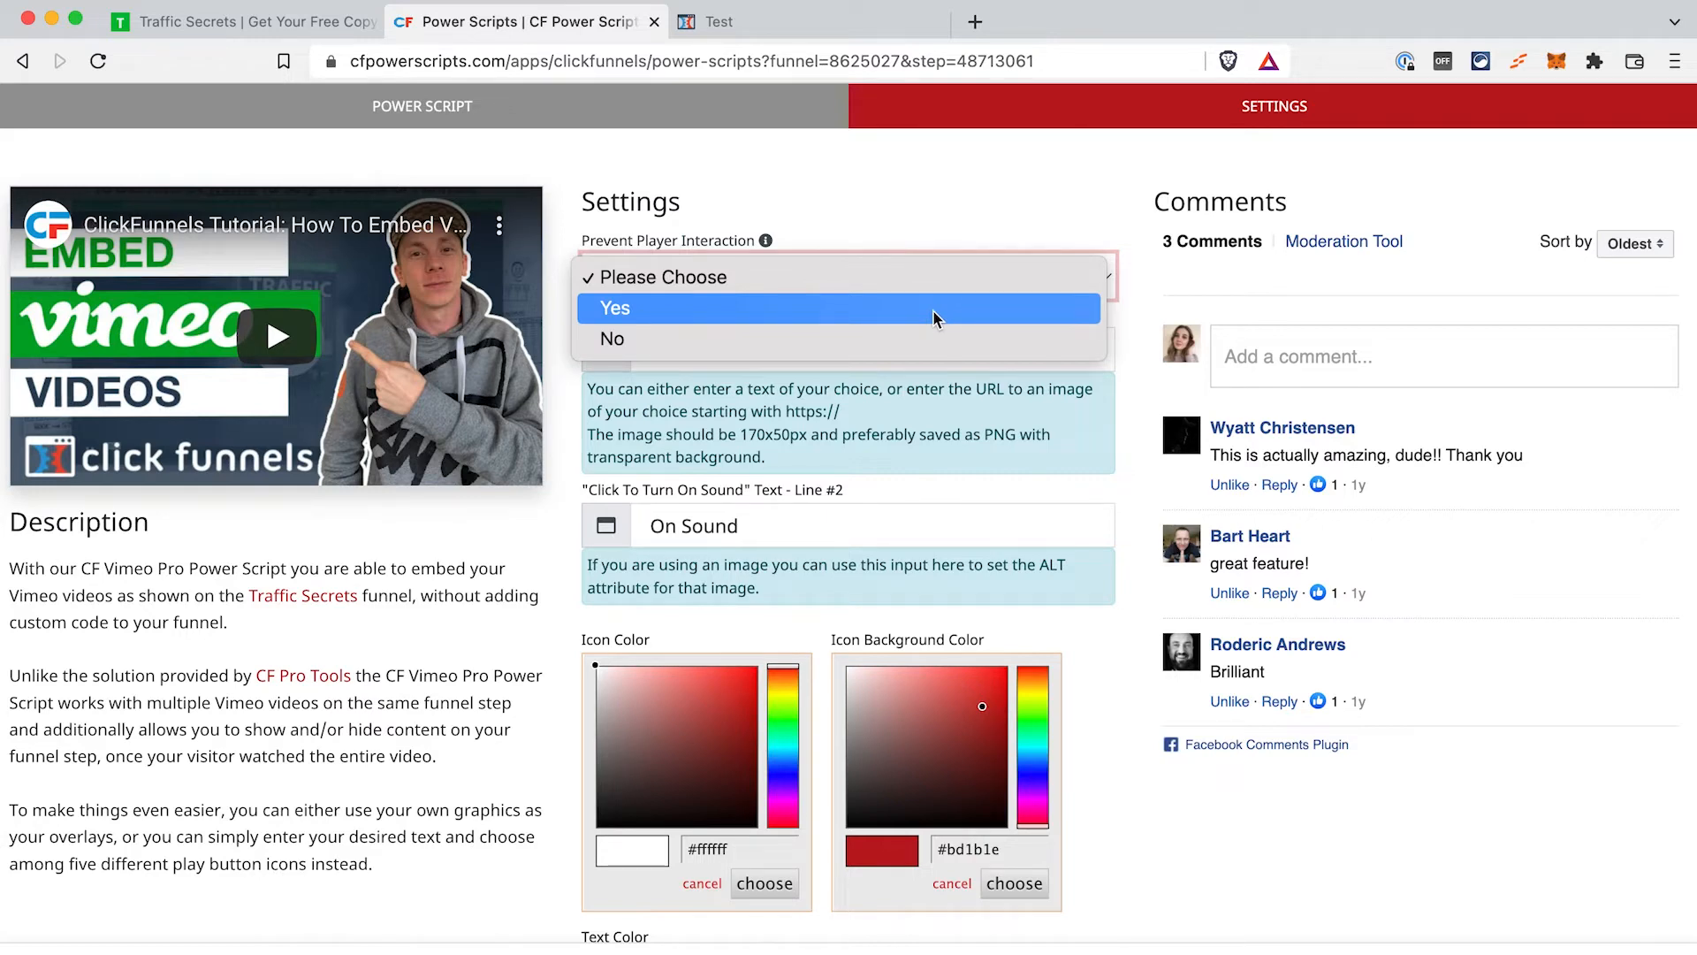
click(871, 319)
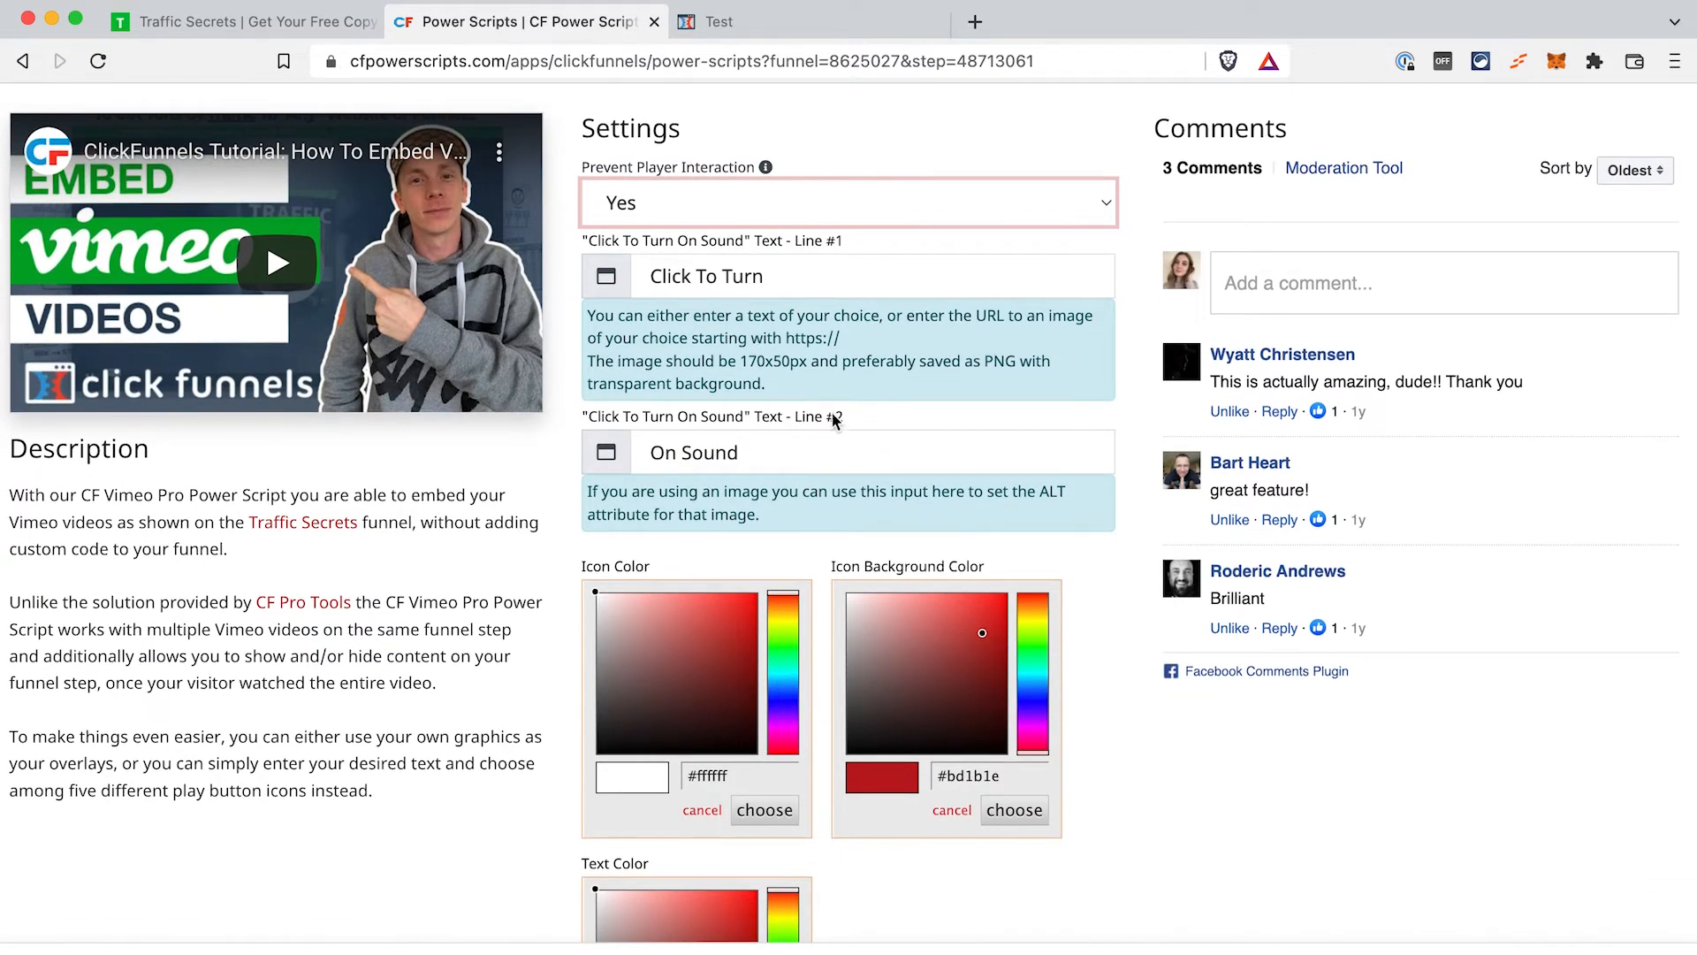
scroll(836, 428, down, 3)
scroll(835, 428, down, 5)
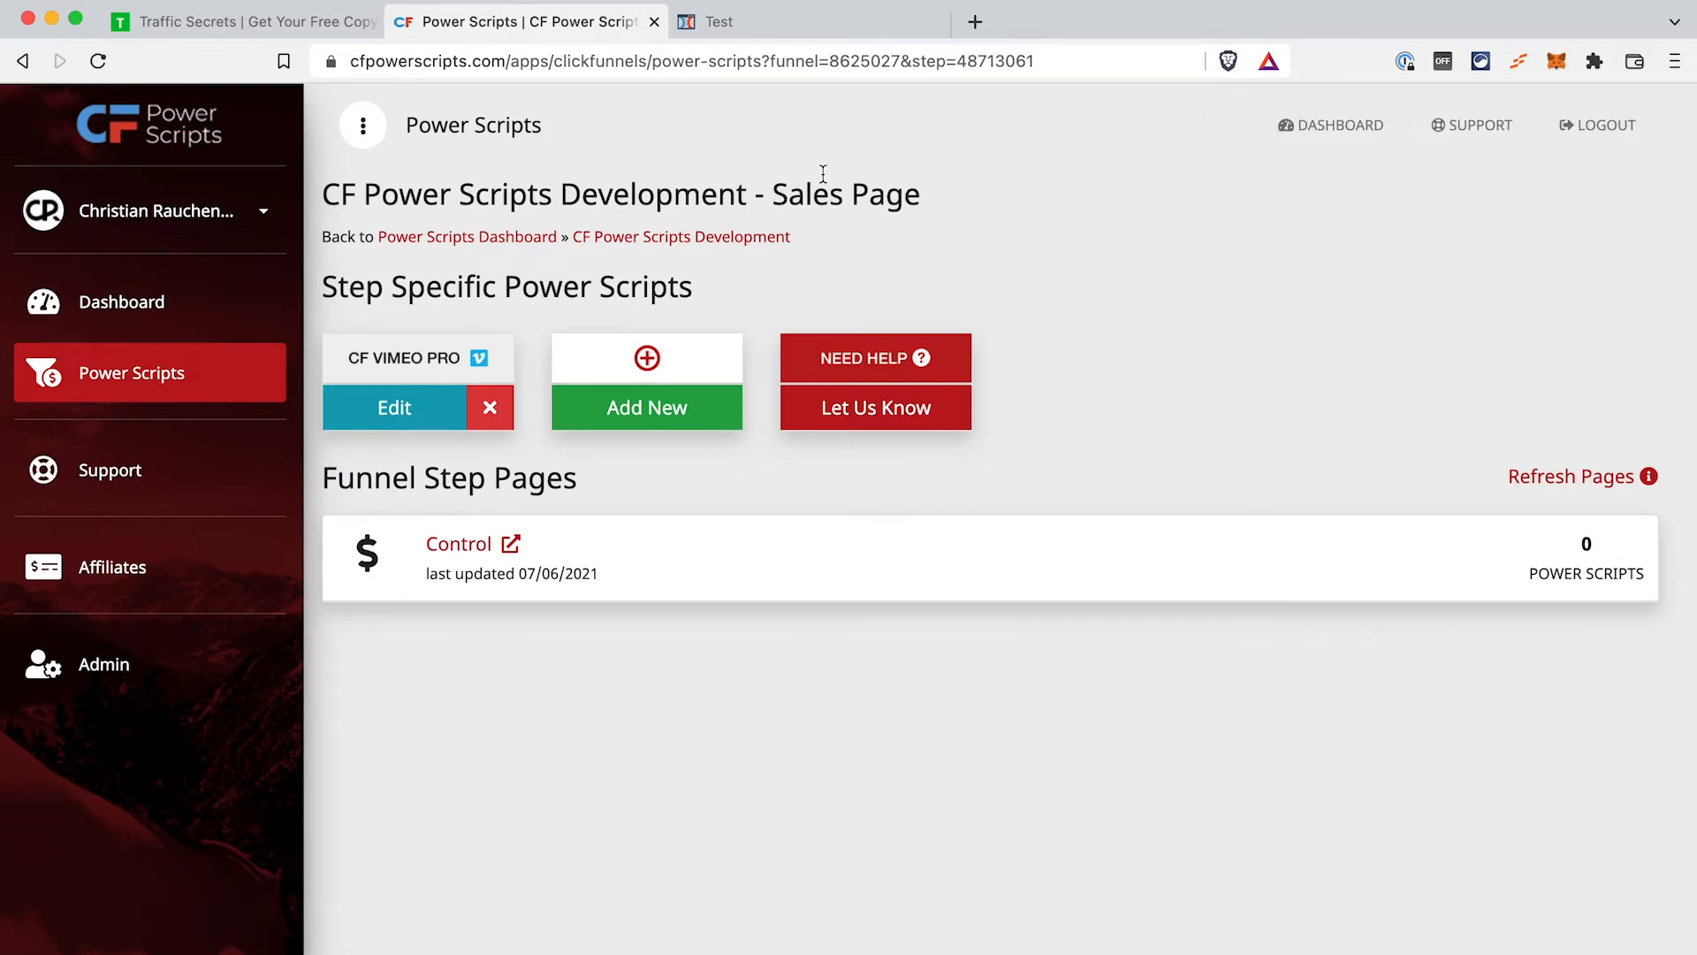
In the page editor, update the "Watch the video to continue!" headline's CSS title as cfps-hide-for-vm-299444581.
click(776, 20)
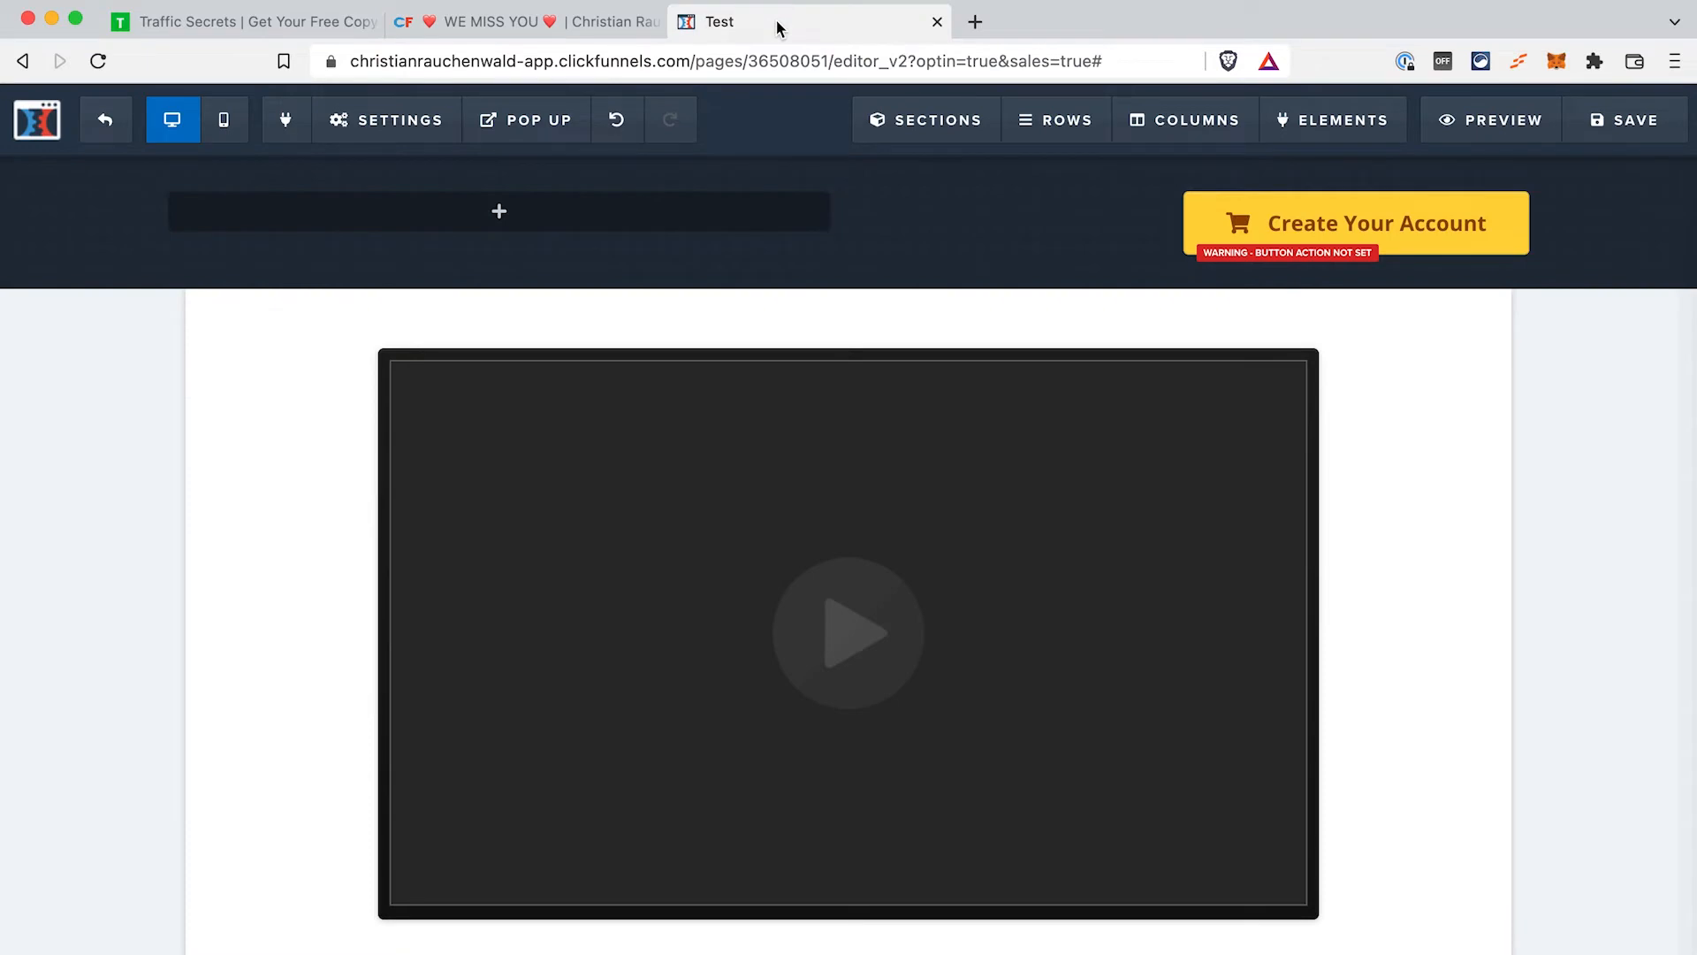
scroll(1367, 660, down, 3)
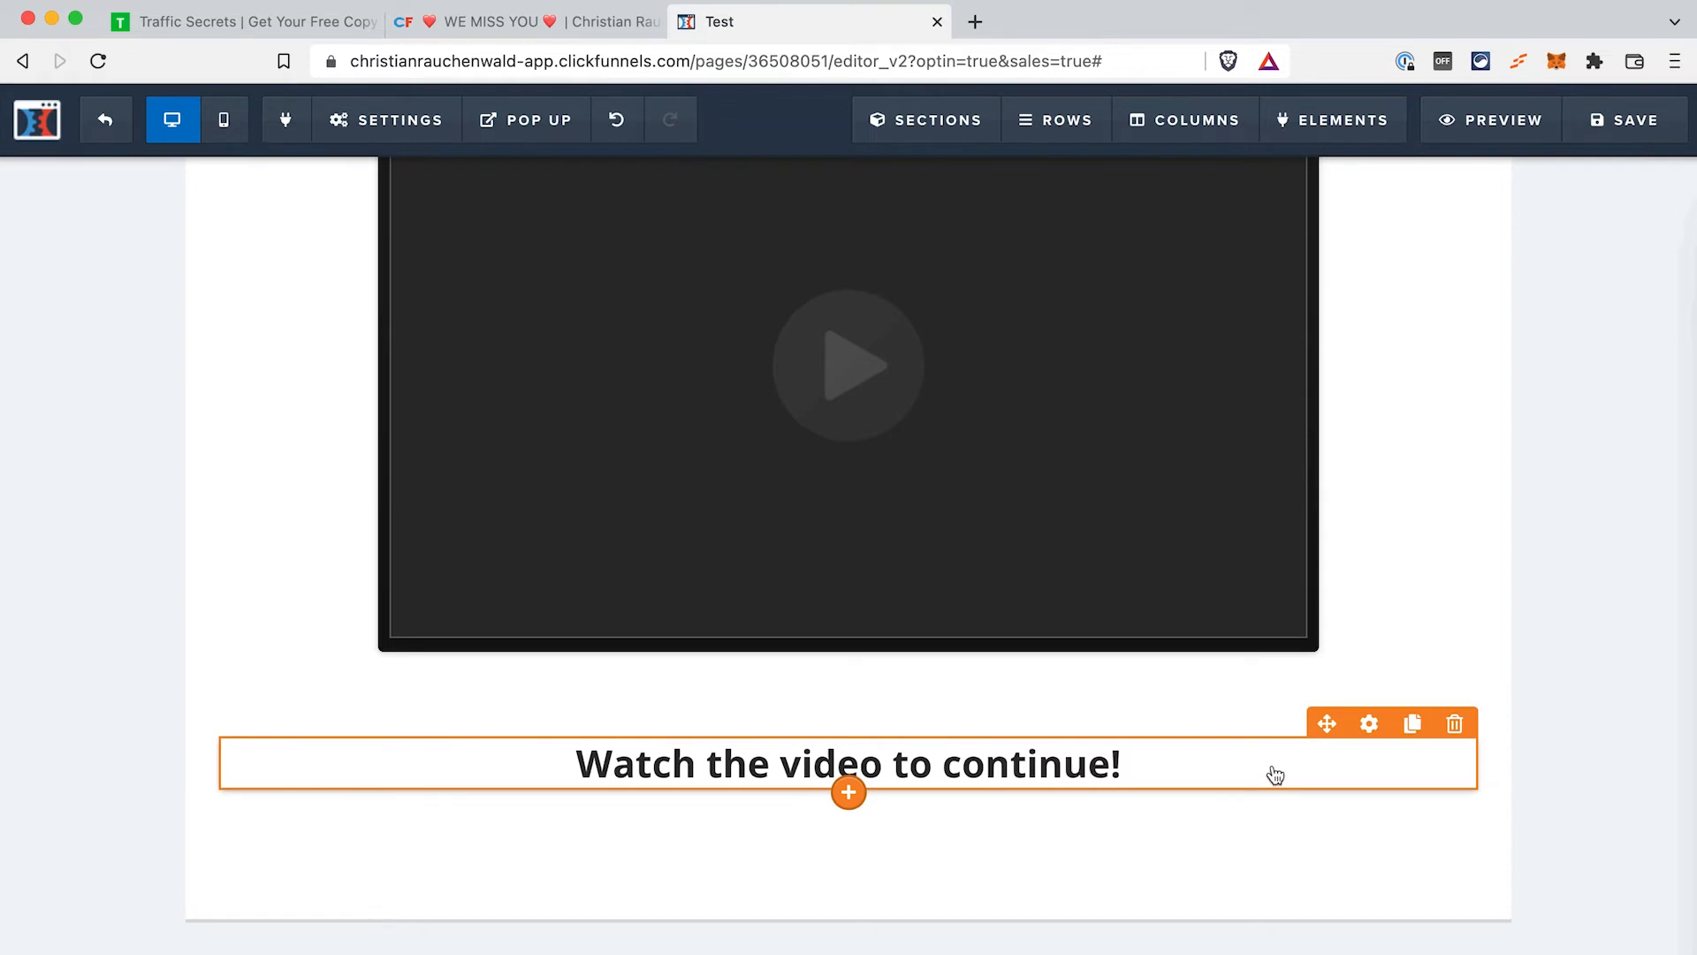
click(1370, 729)
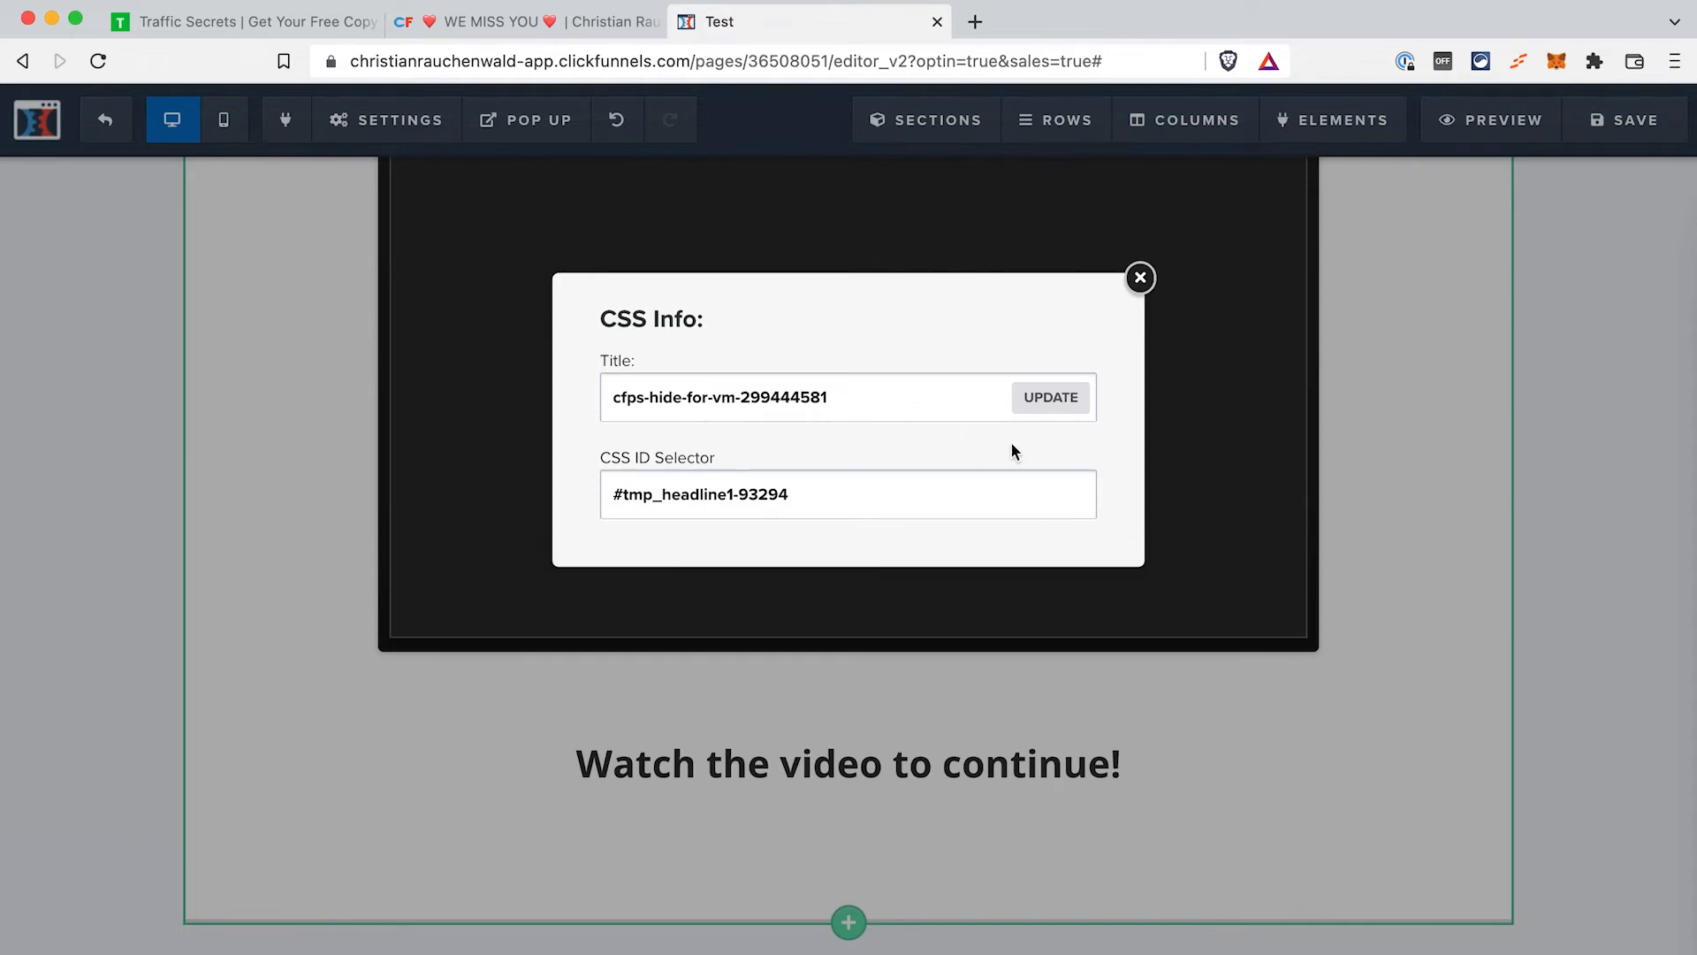
click(1056, 399)
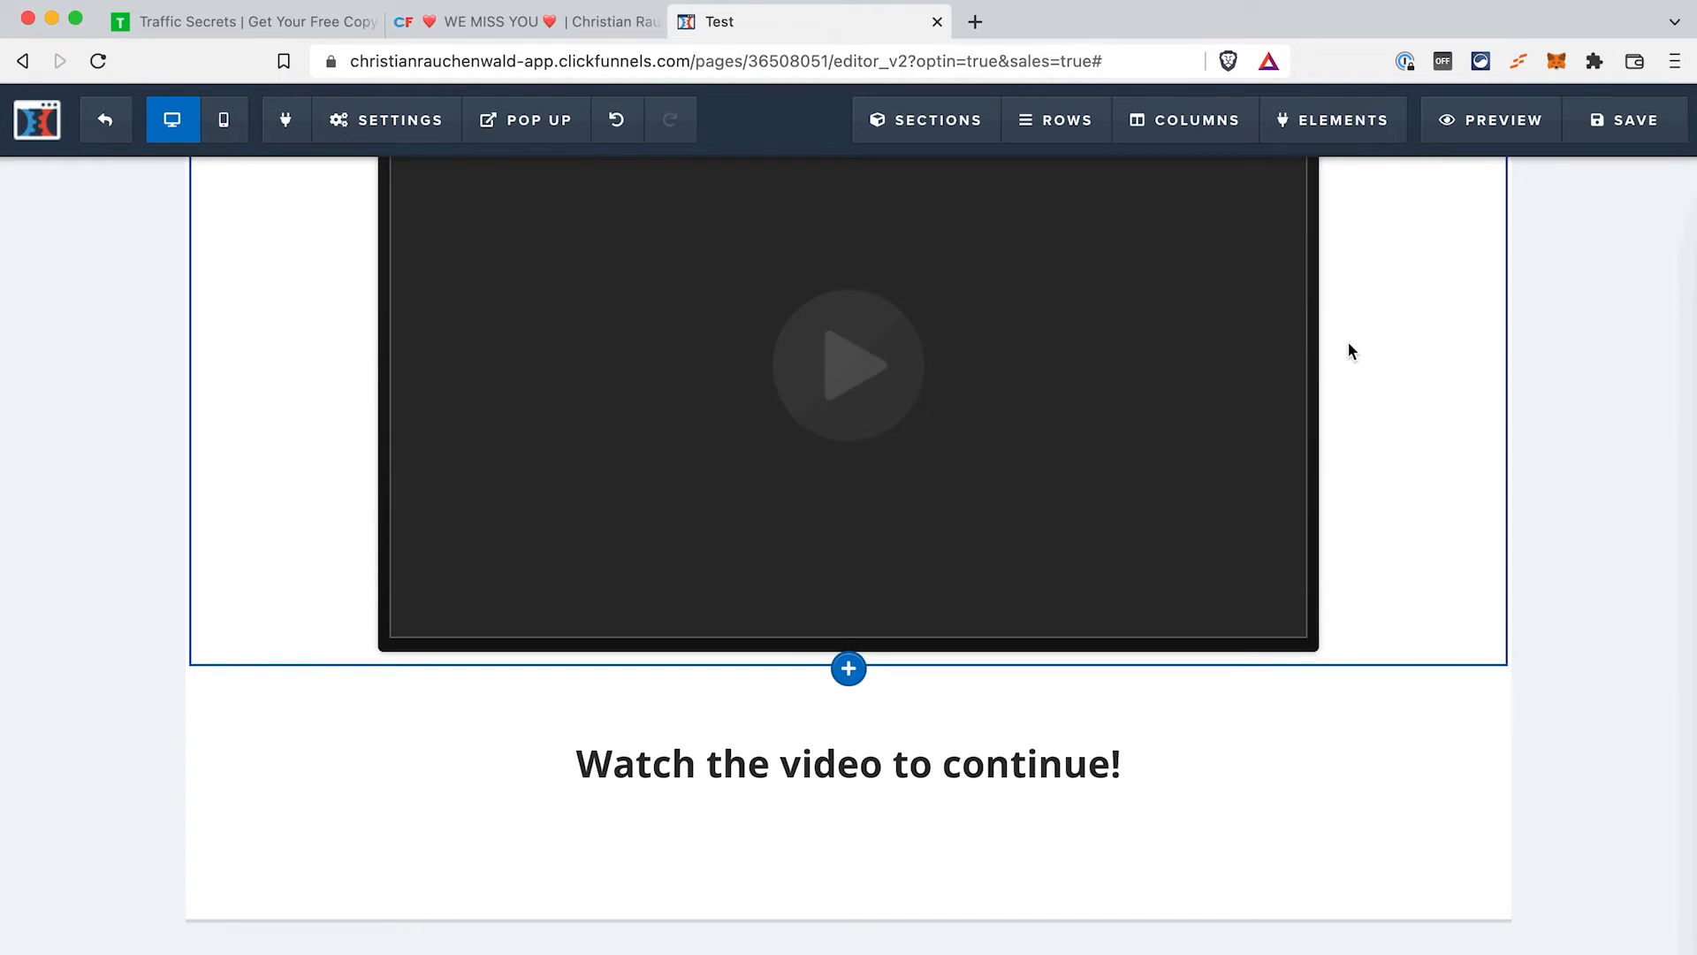
Unhide the cfps-show-for-vm-299444581 button element and open its settings.
mouse_move(1341, 128)
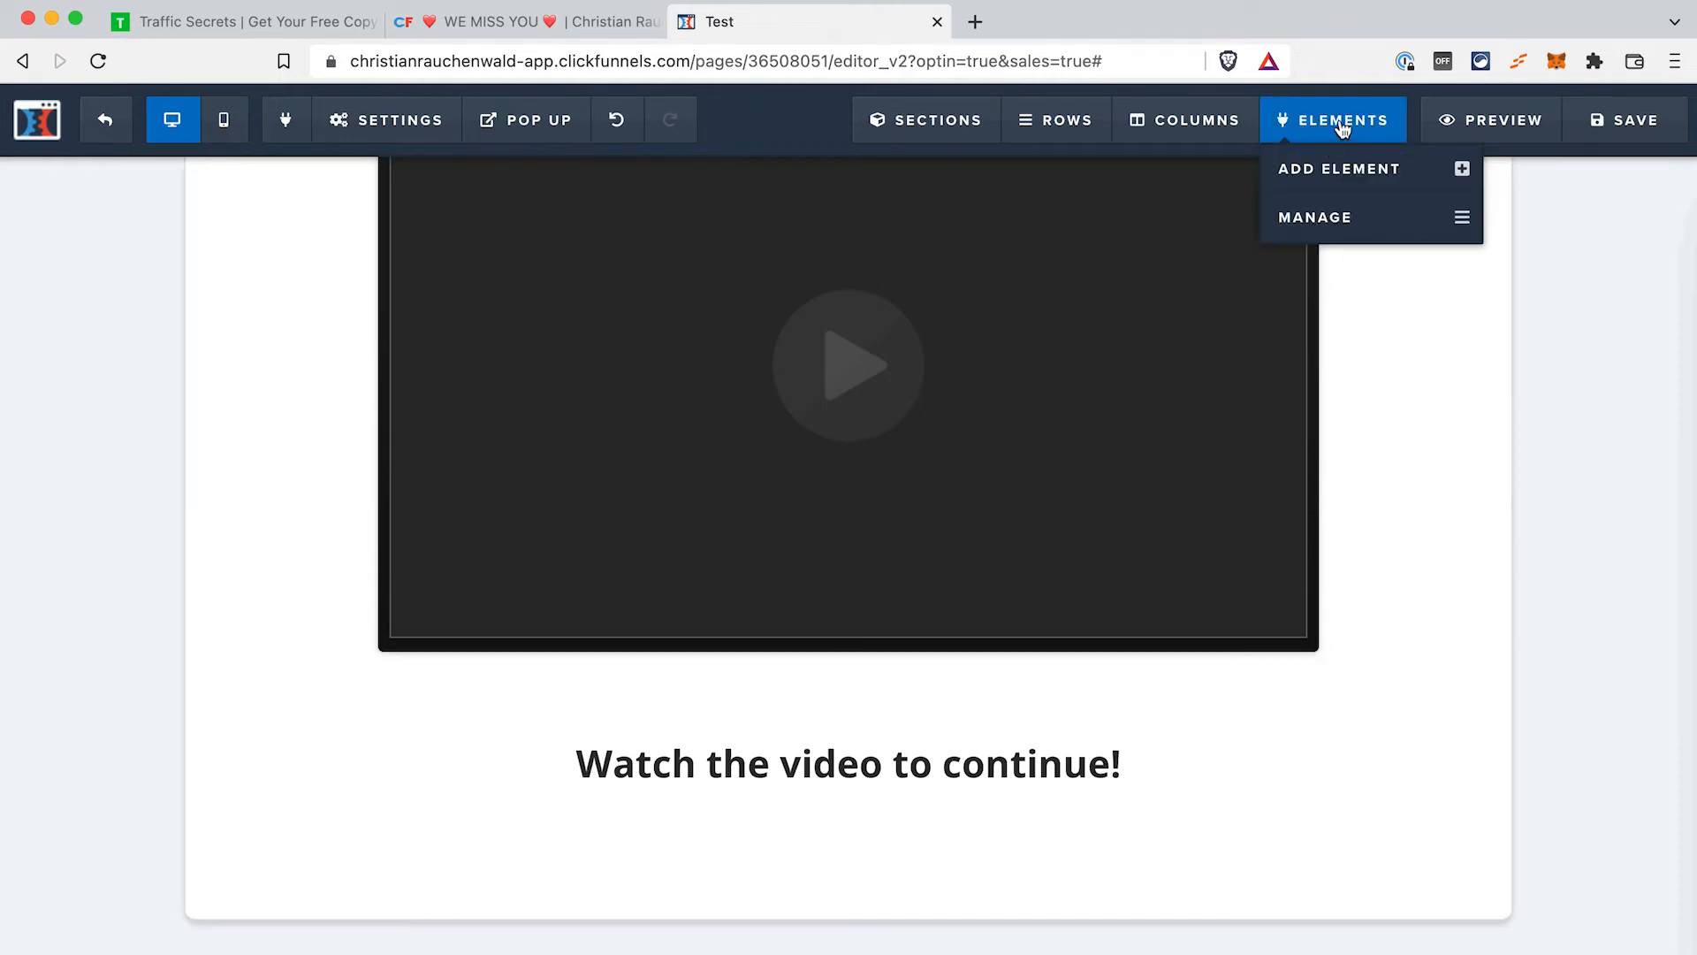
click(1344, 217)
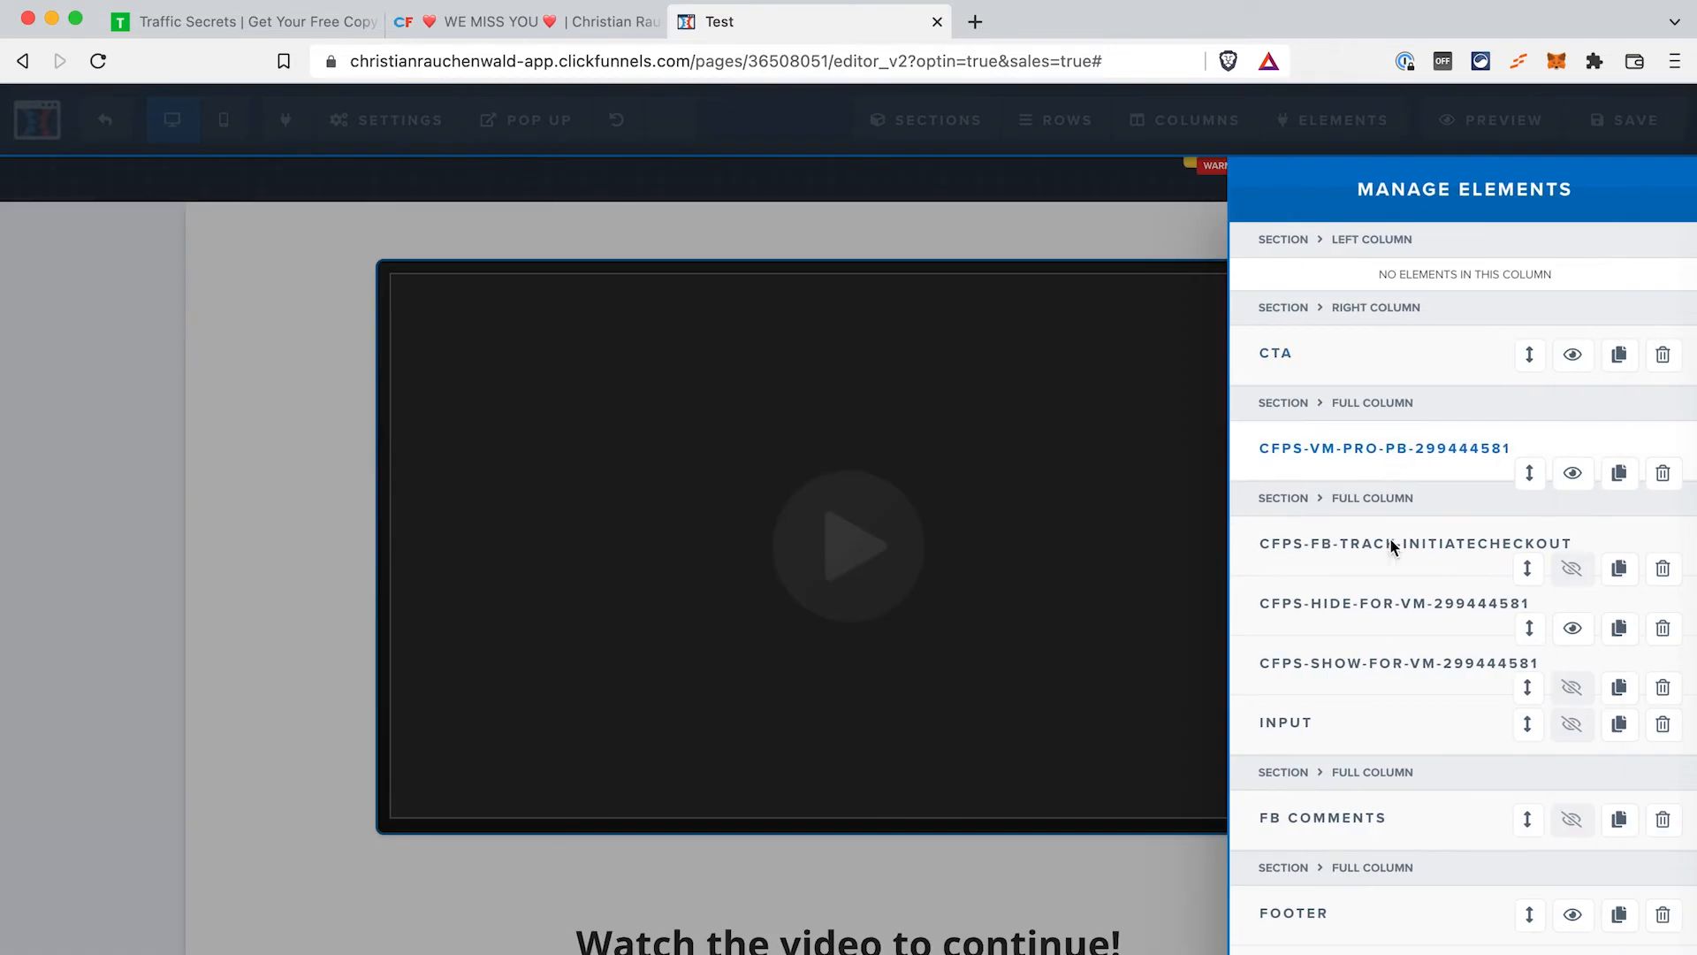
click(1571, 689)
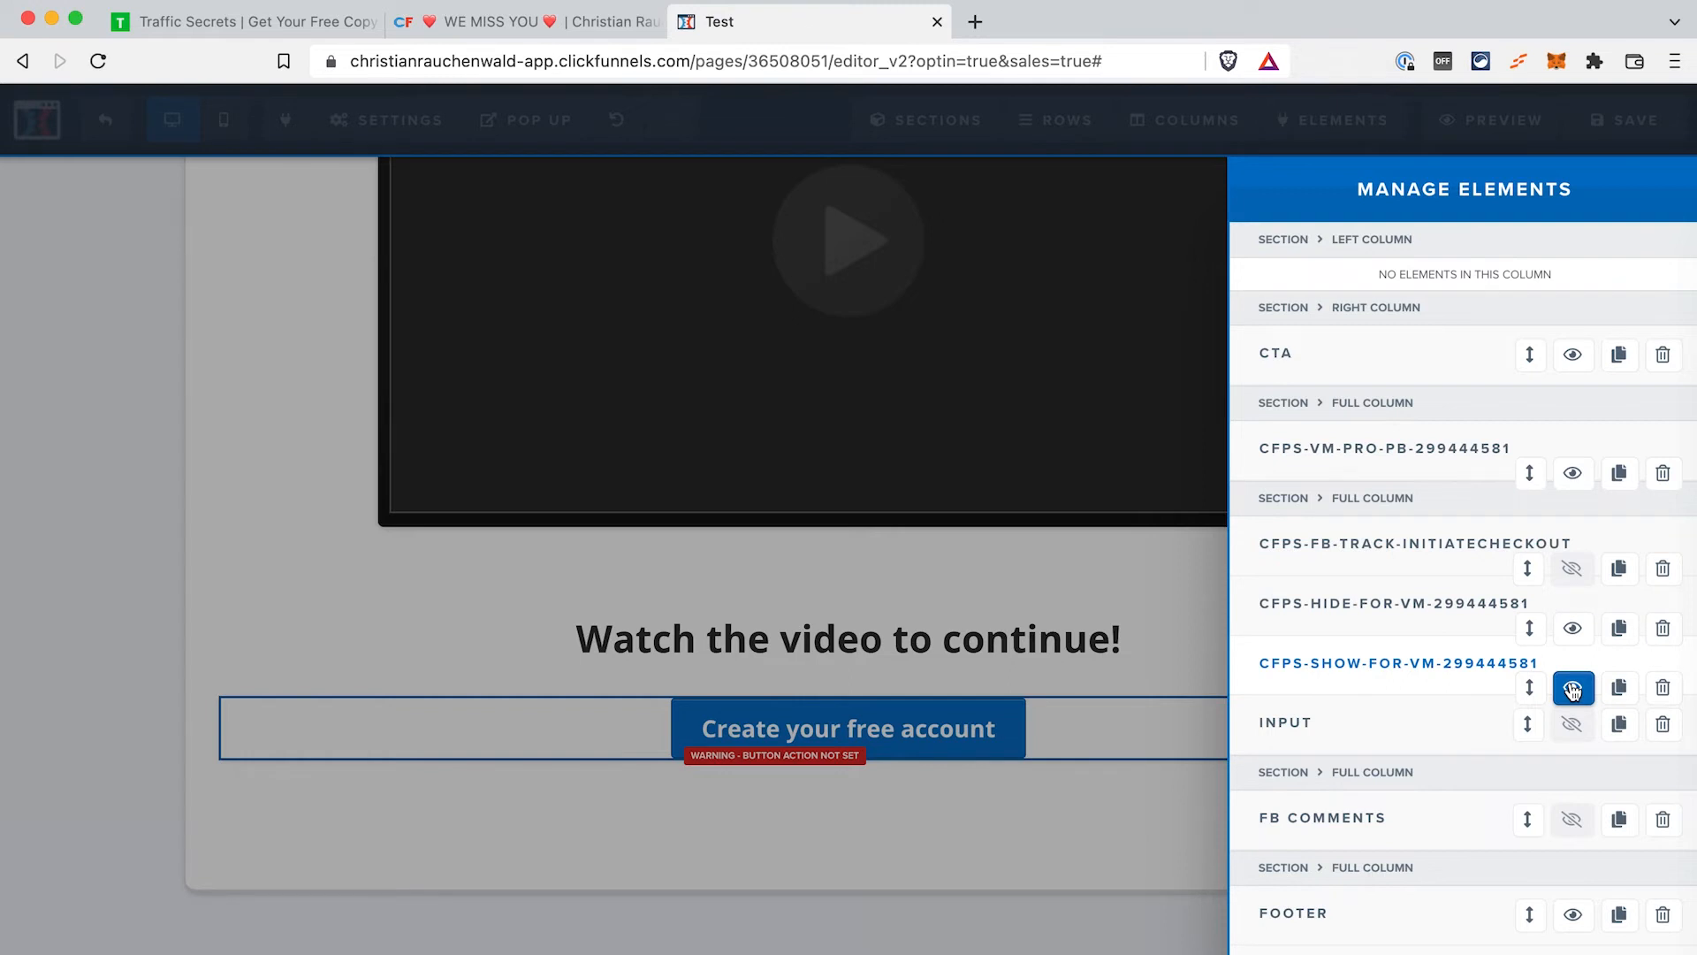
click(1423, 661)
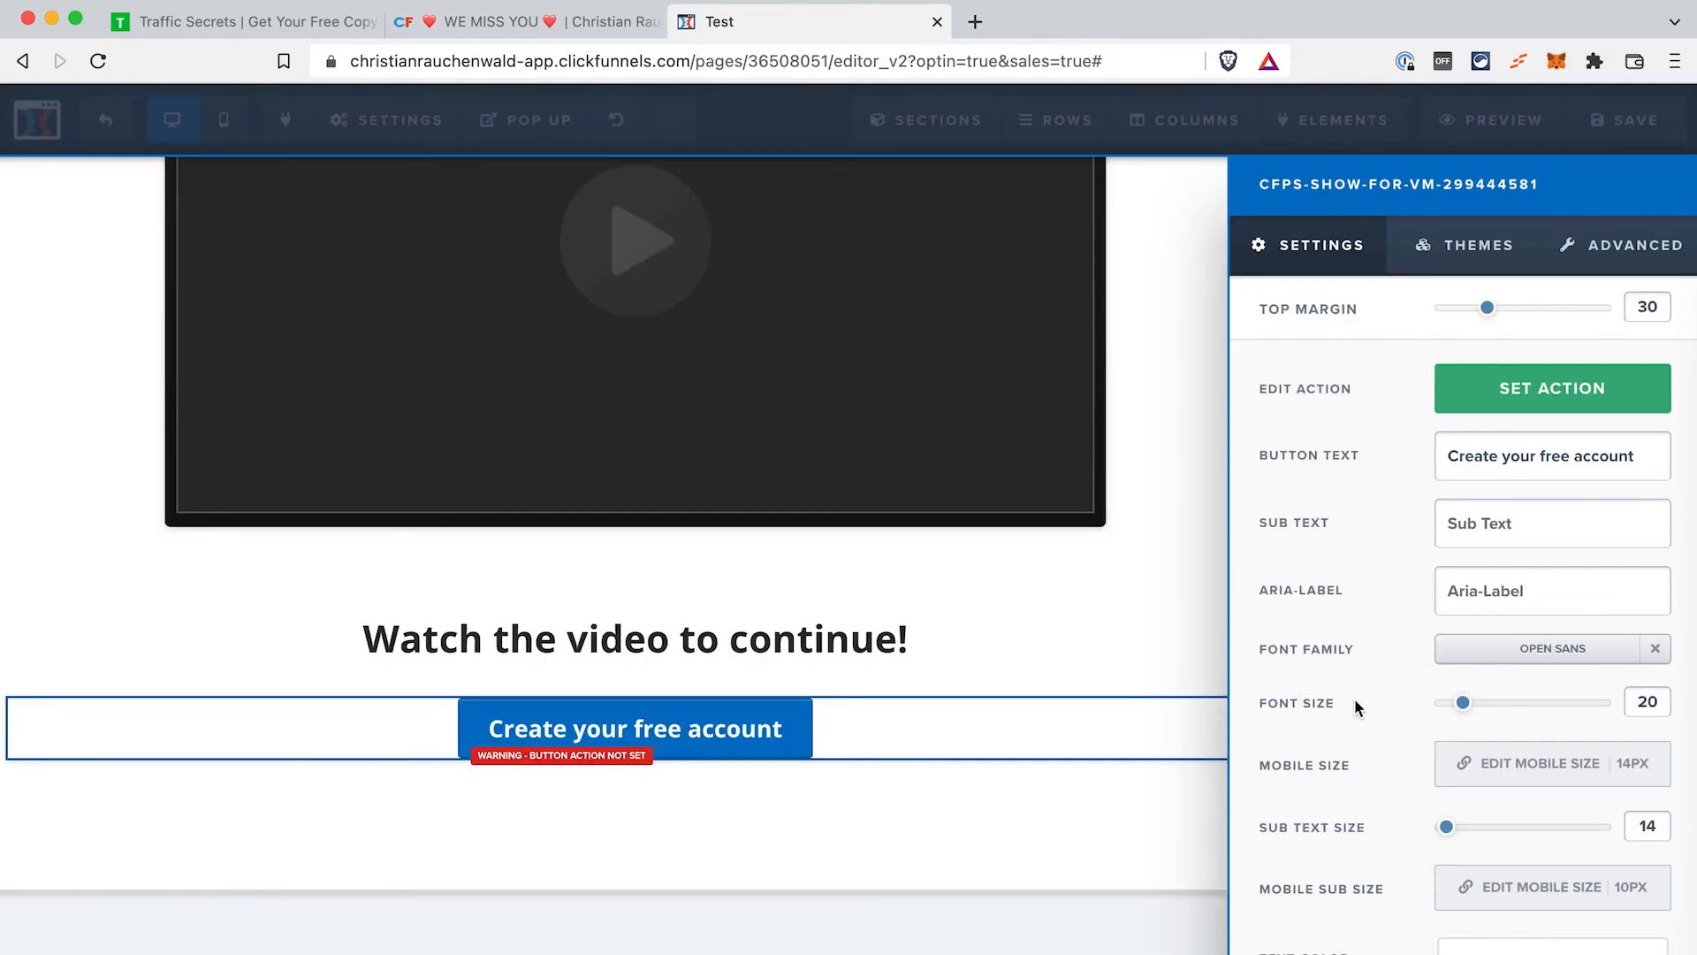
Update the "Create your free account" button's CSS title as cfps-show-for-vm-299444581.
scroll(1474, 768, down, 2)
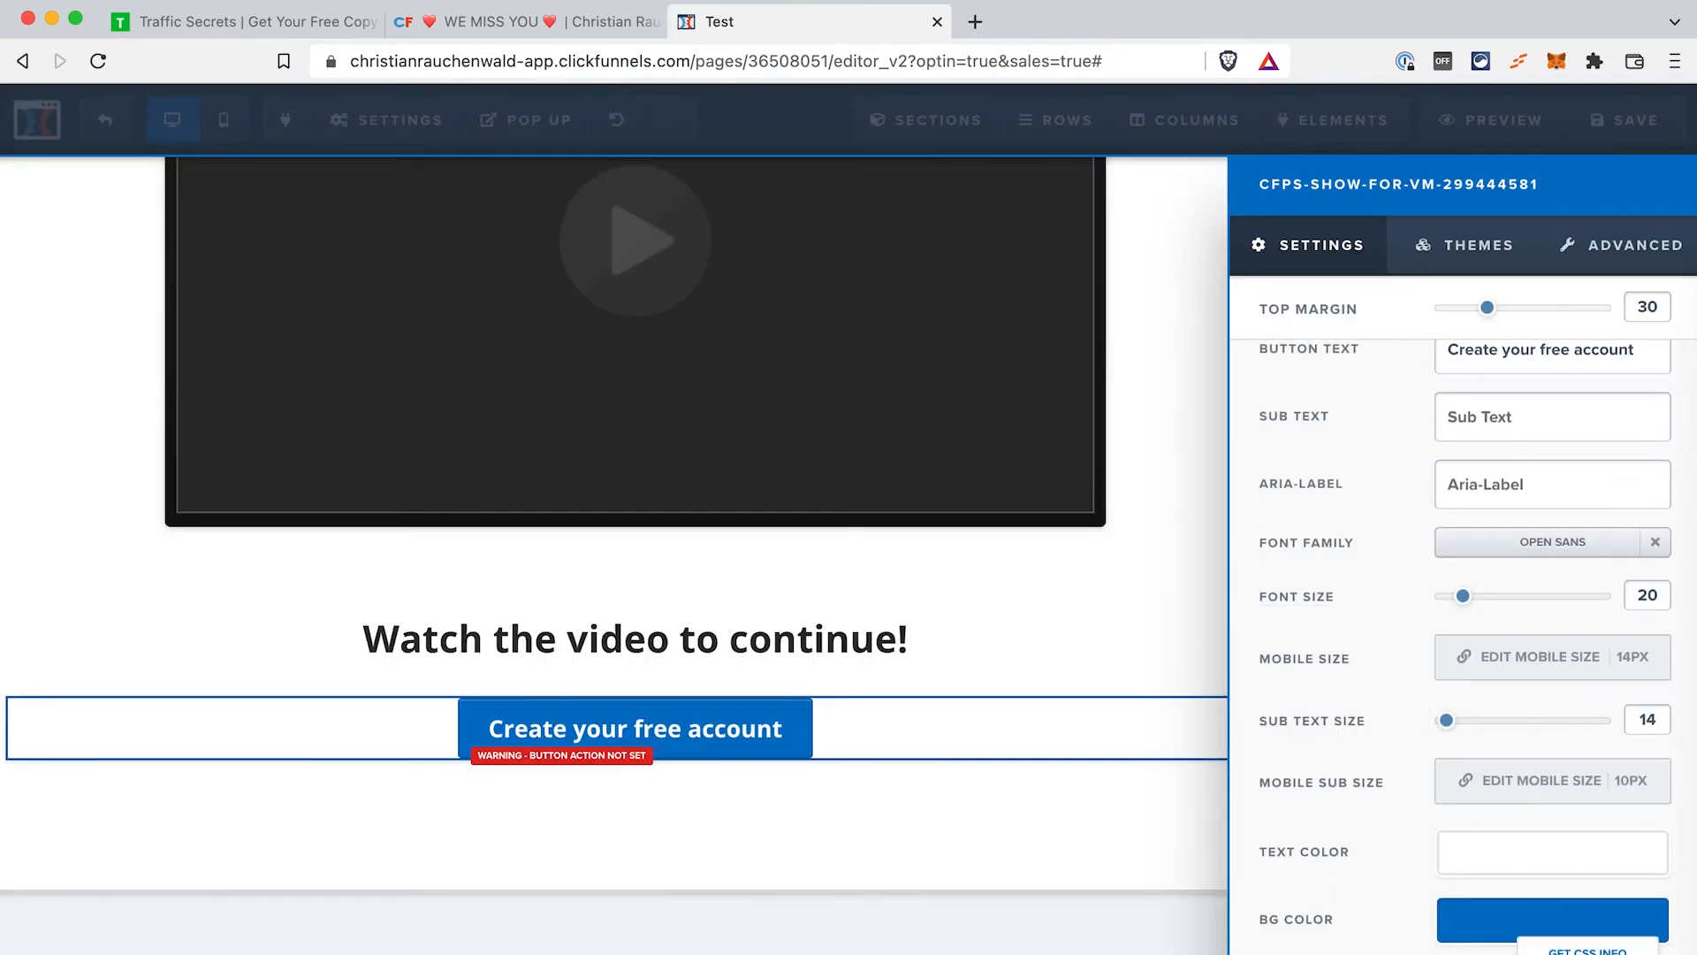
click(1588, 950)
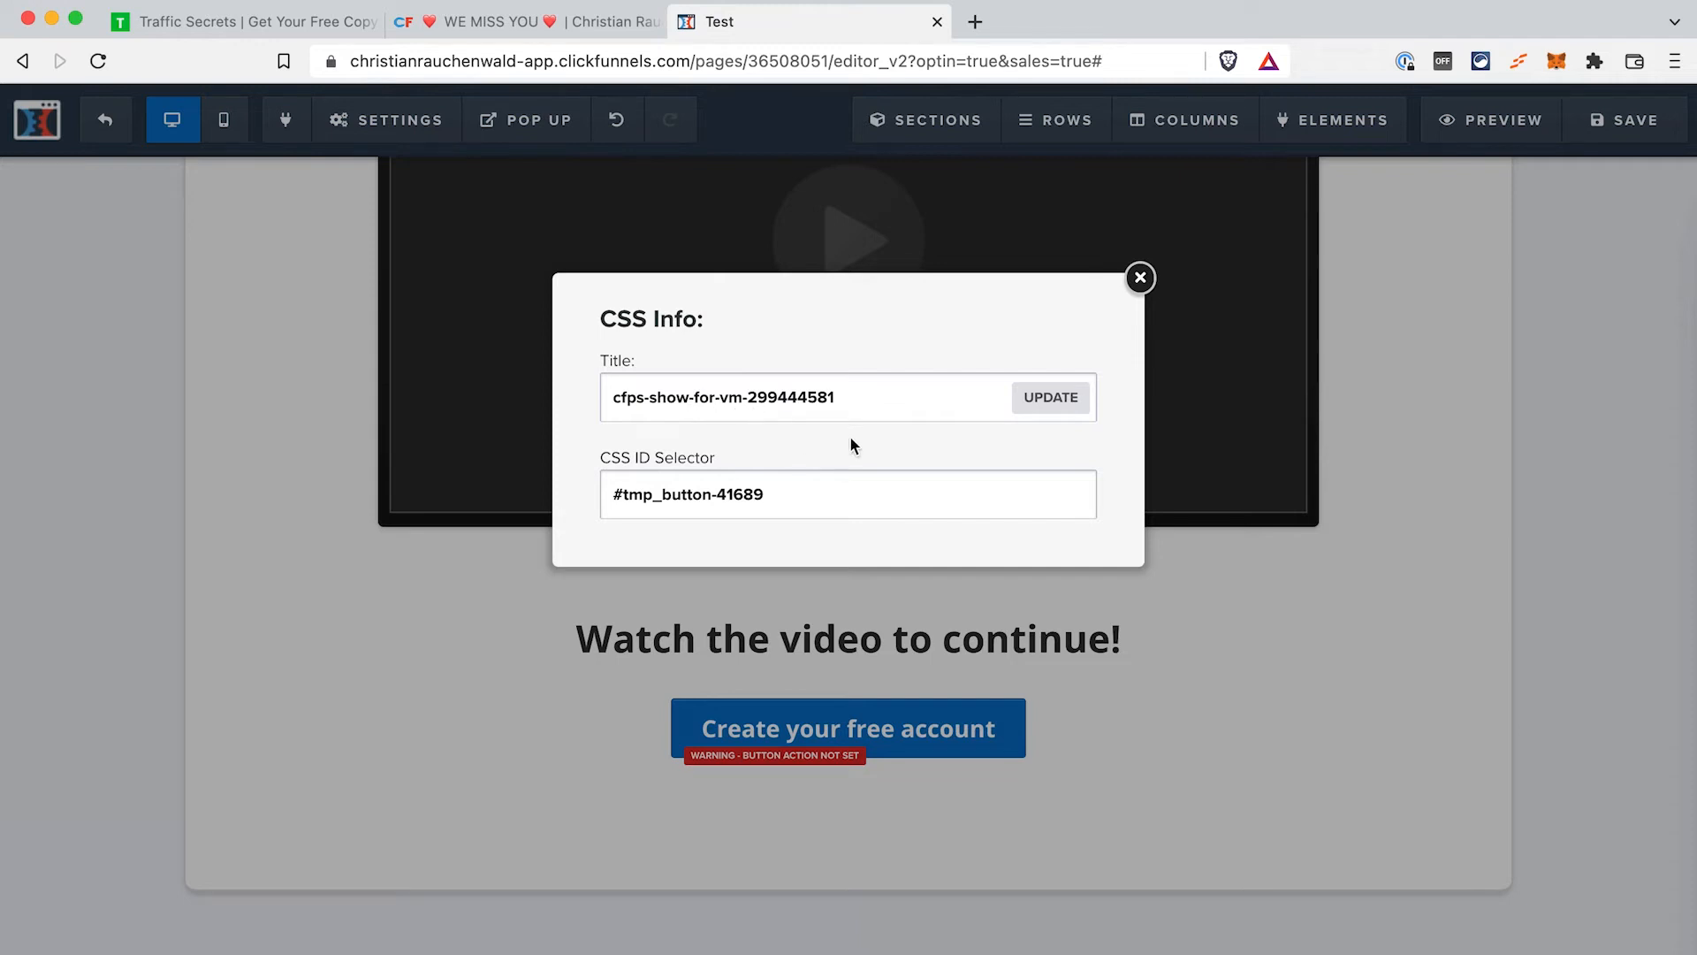
click(1051, 407)
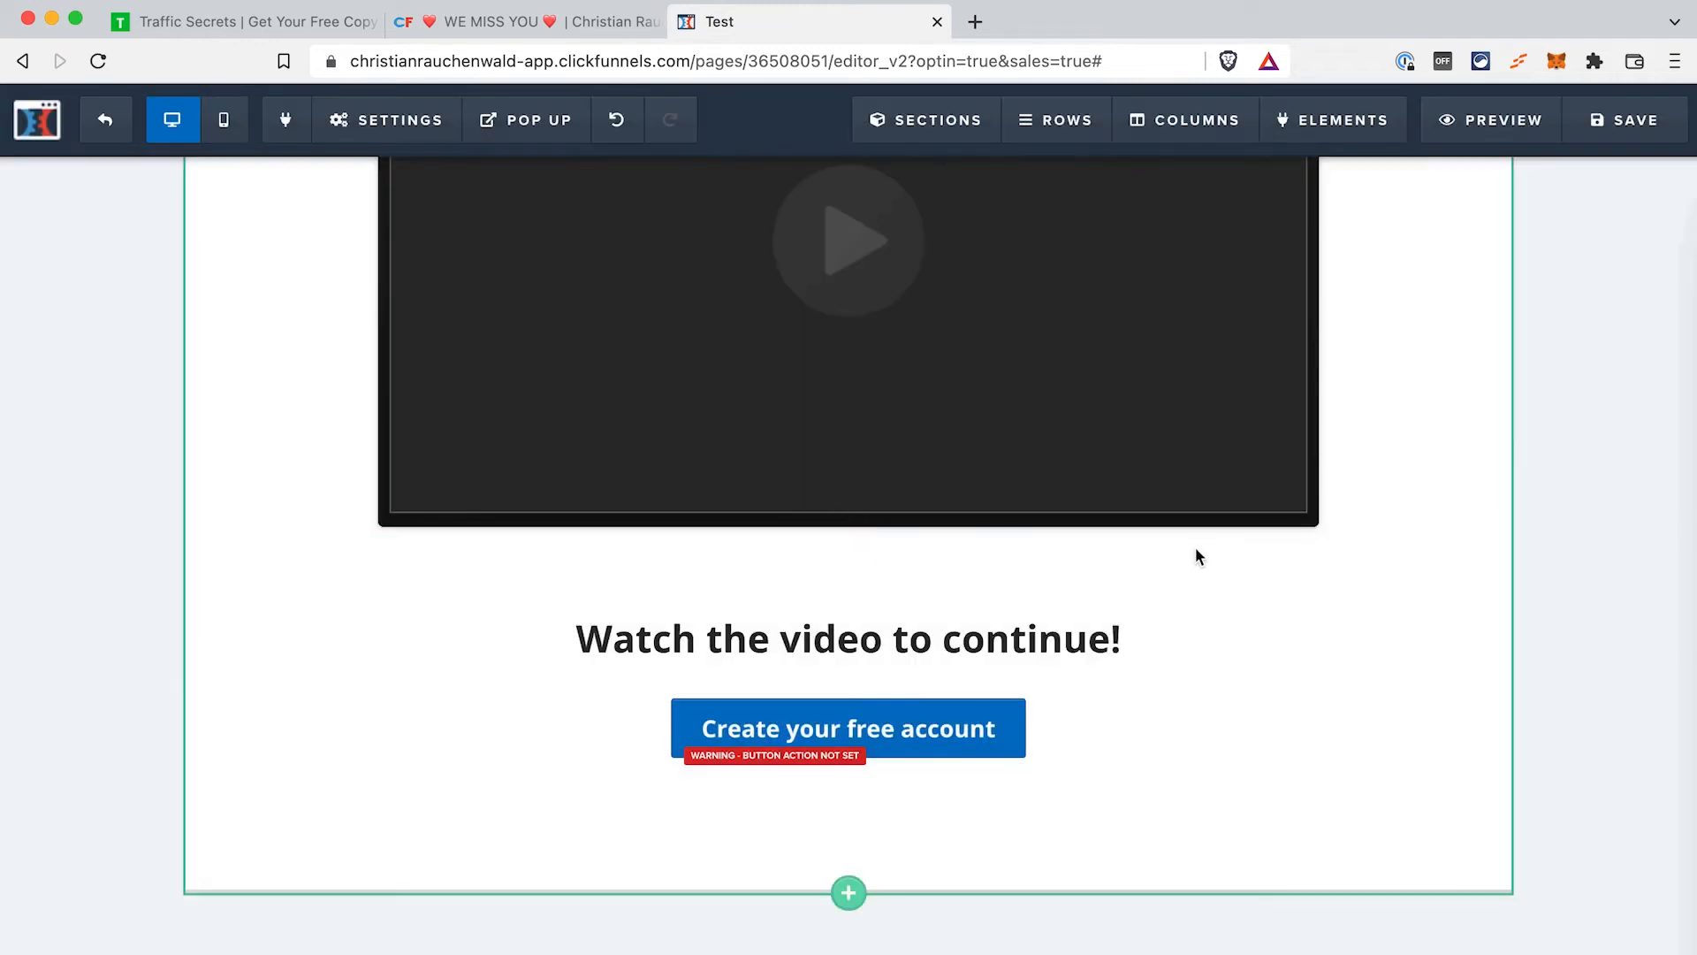
Hide the "Create your free account" button element and save the page.
mouse_move(1125, 728)
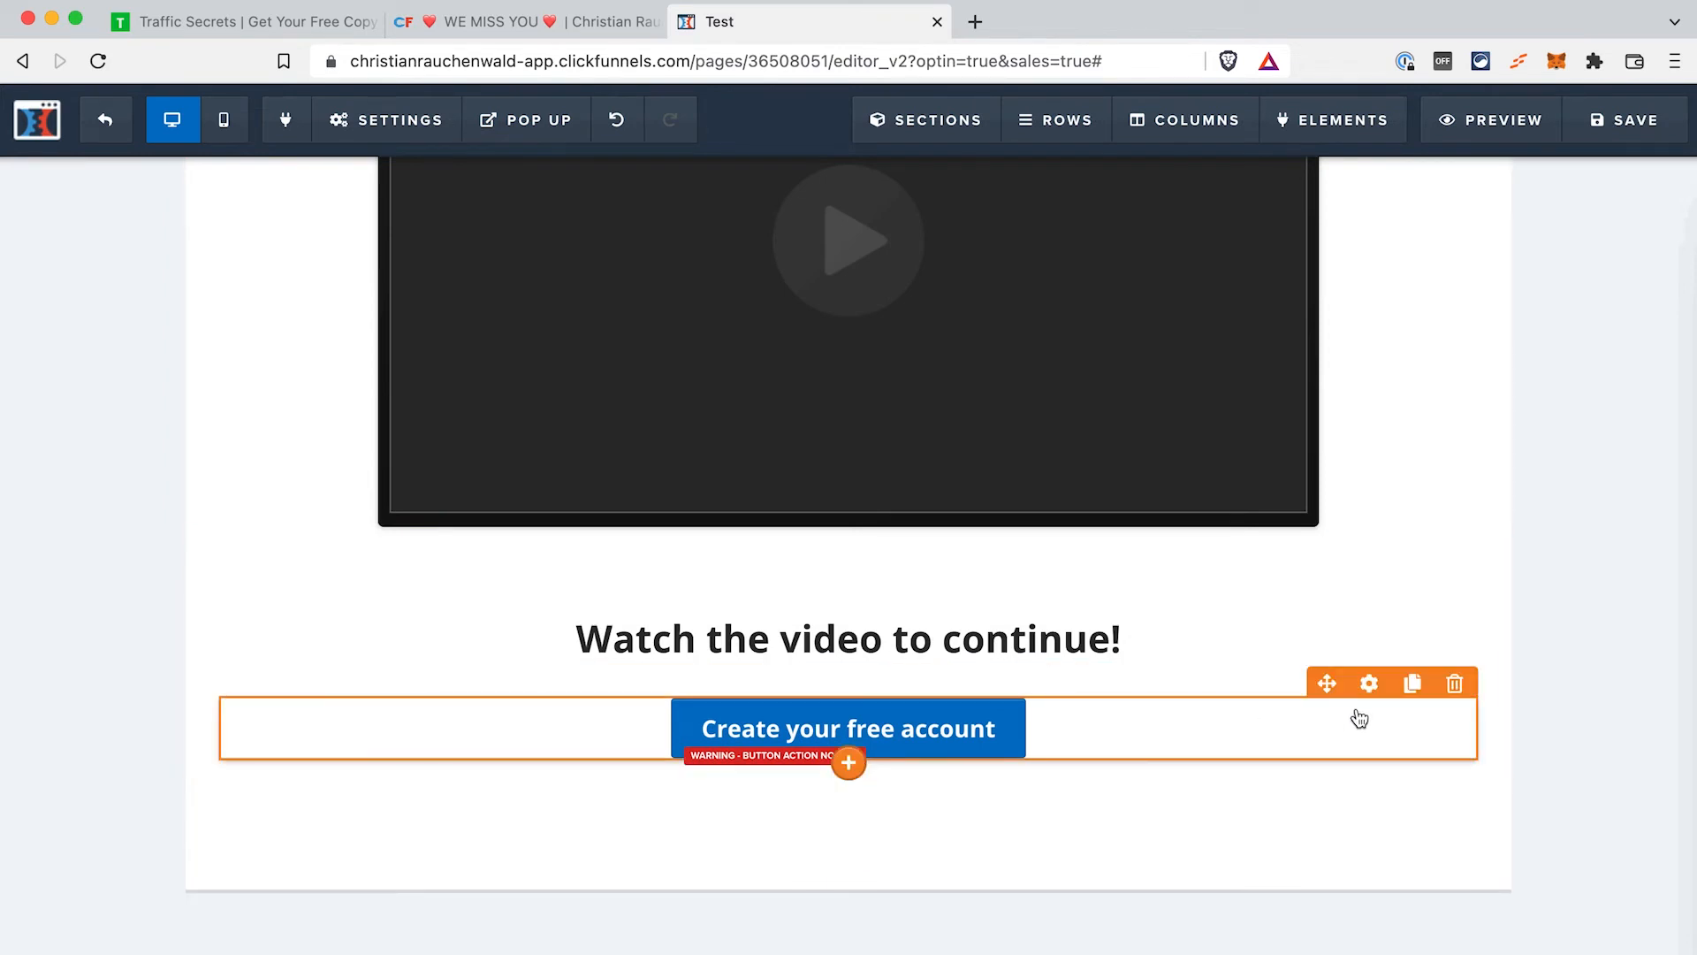
click(1370, 685)
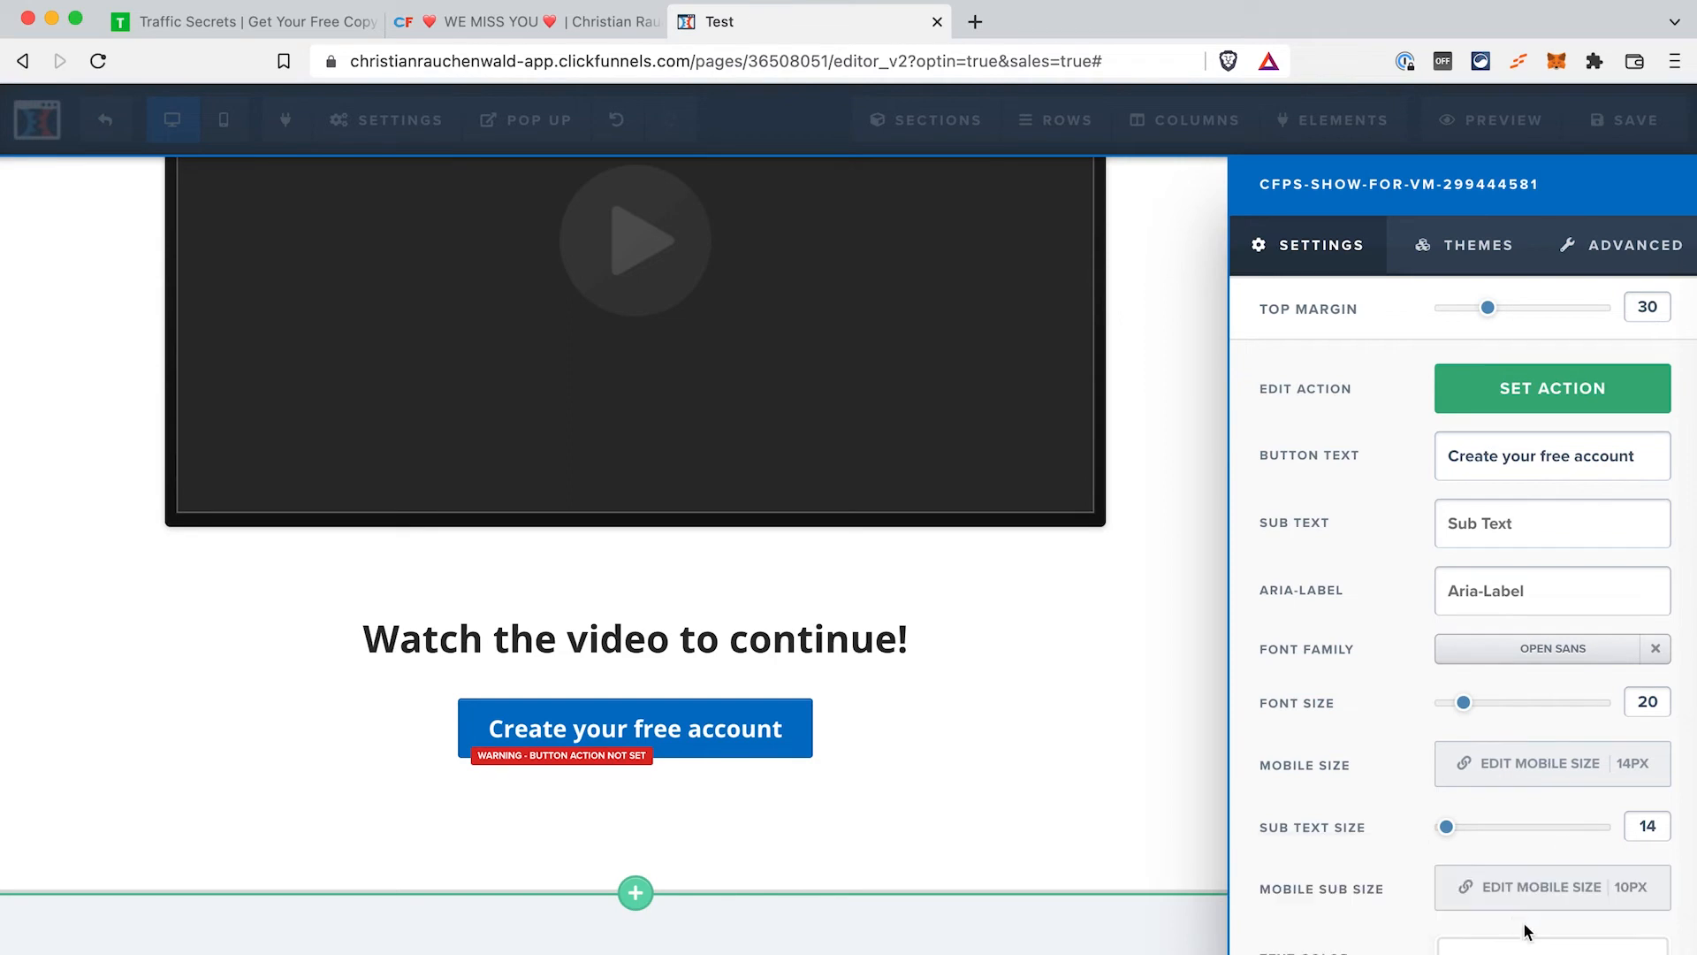
click(1513, 952)
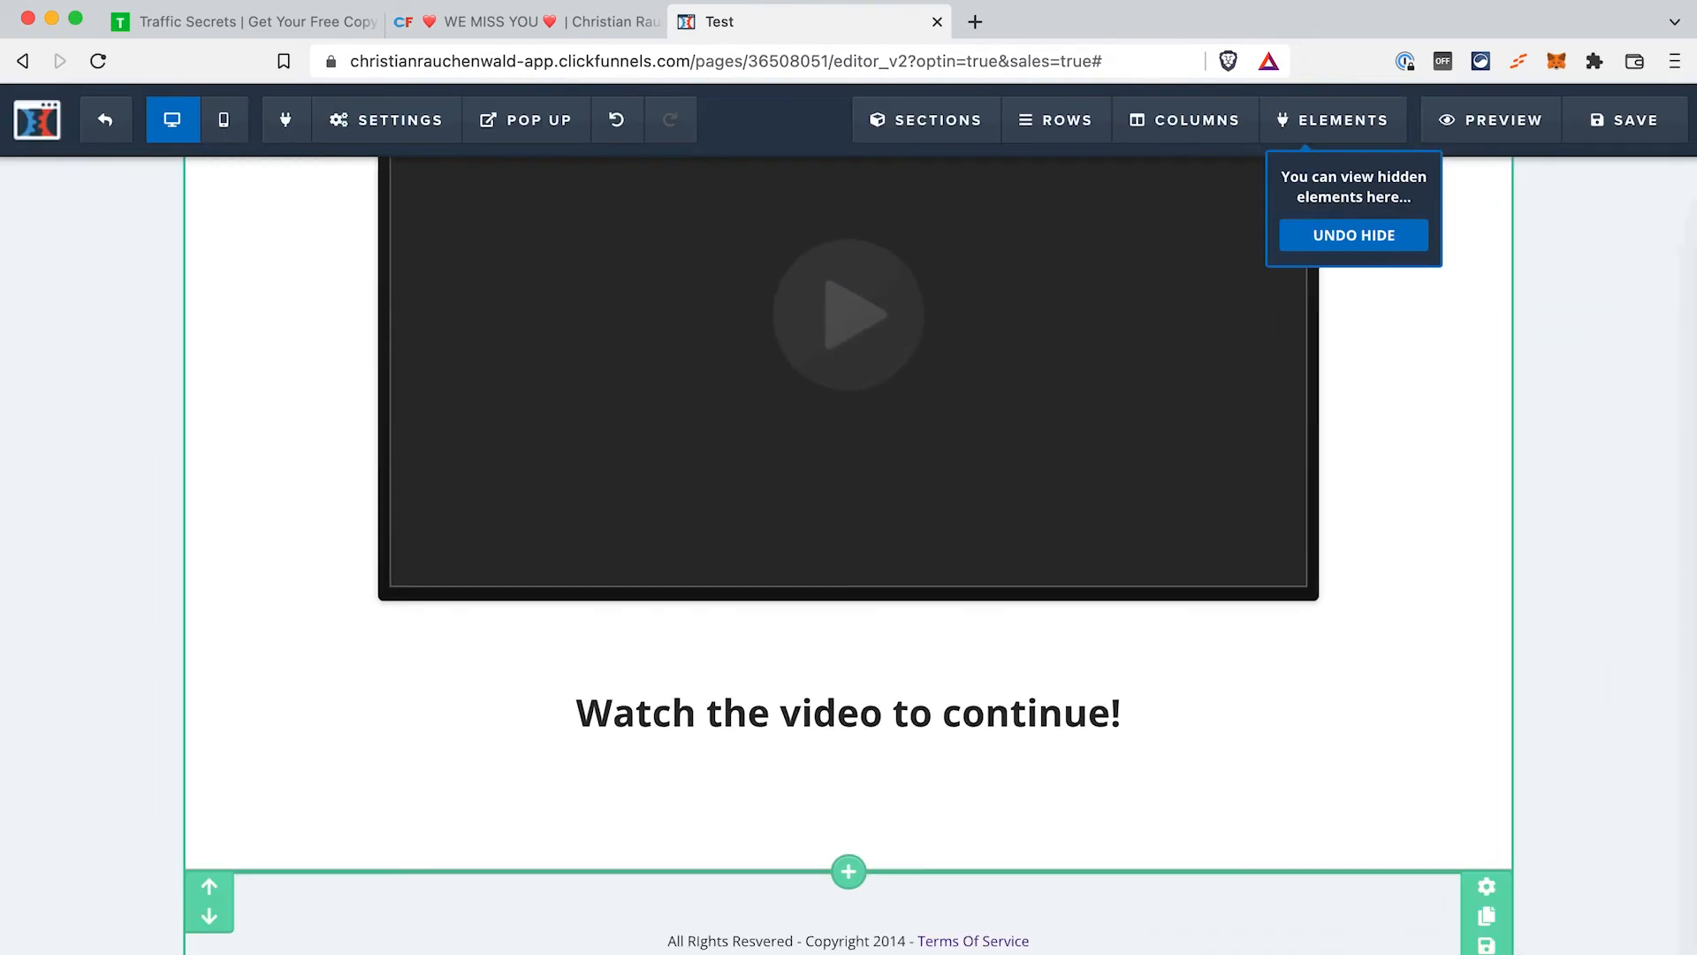
click(1616, 133)
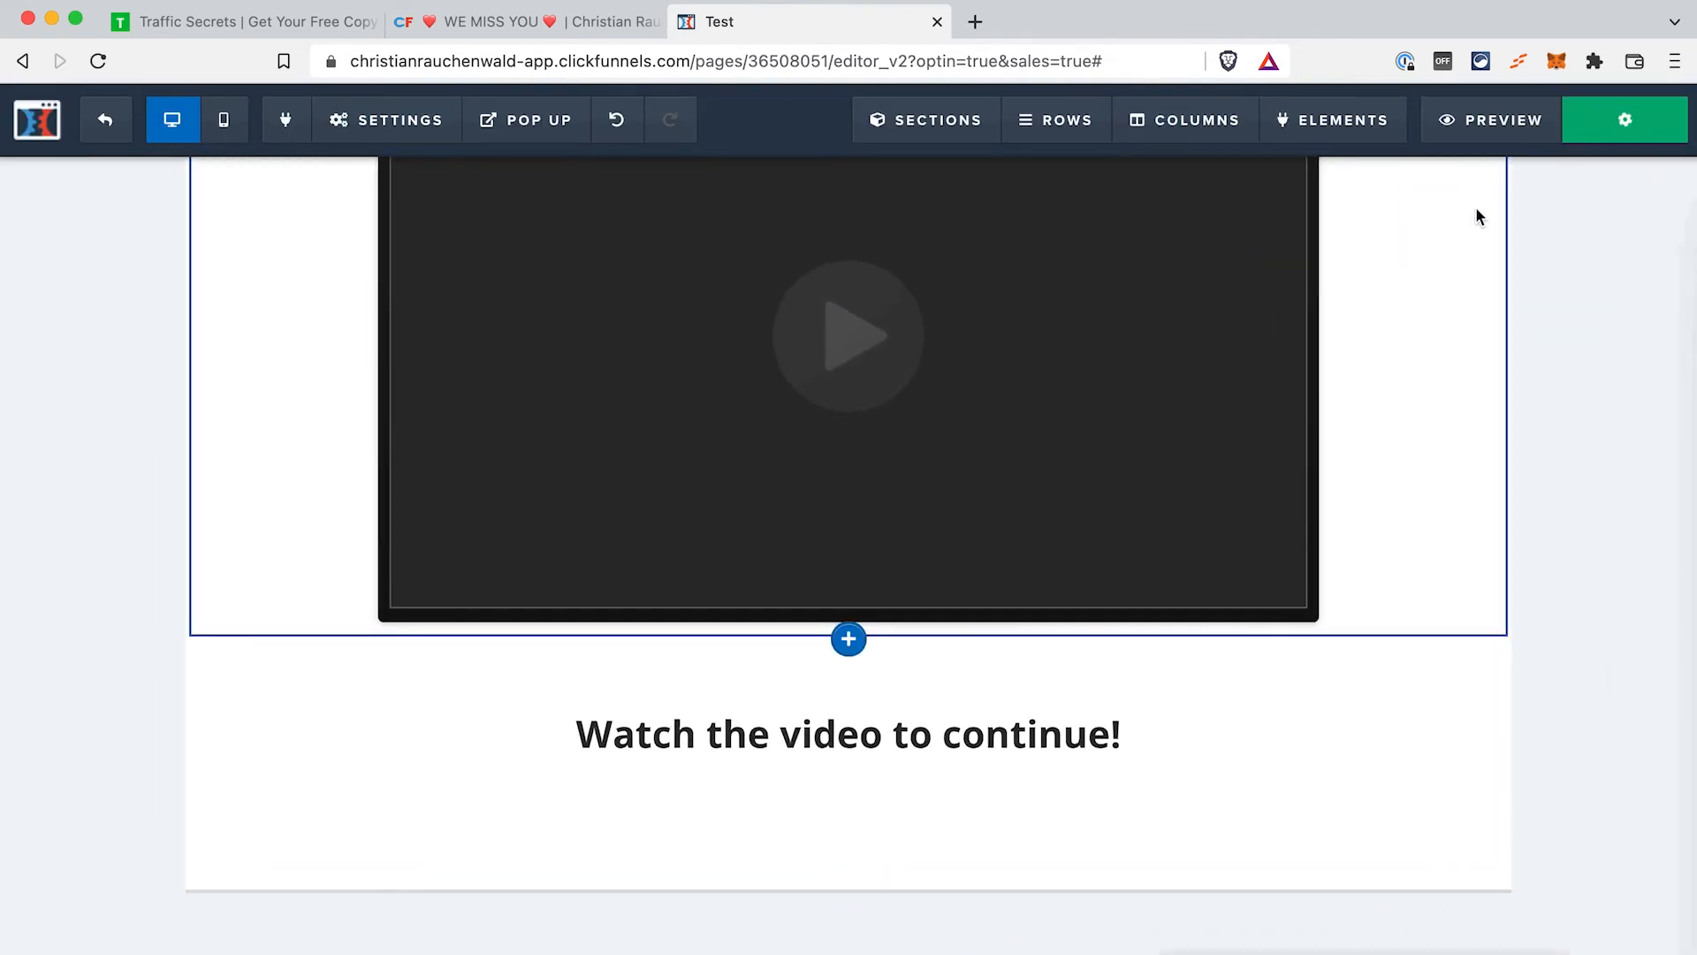
Preview the page and play the video with sound to check which elements appear below it.
click(1497, 124)
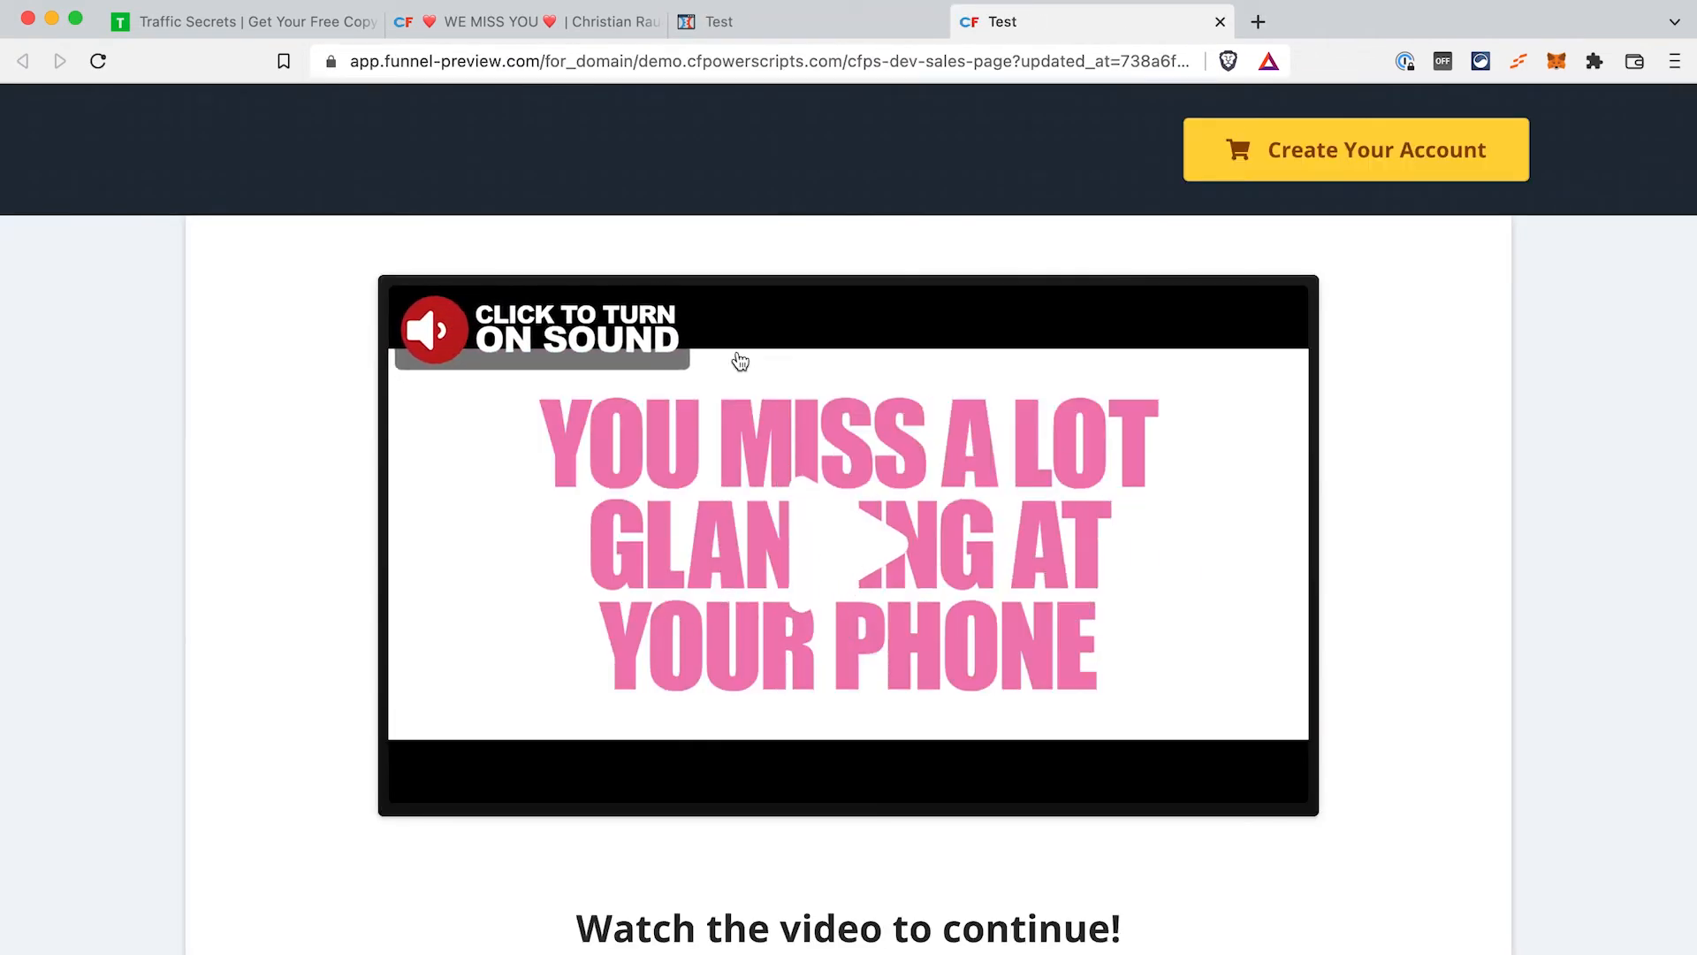
scroll(813, 769, down, 2)
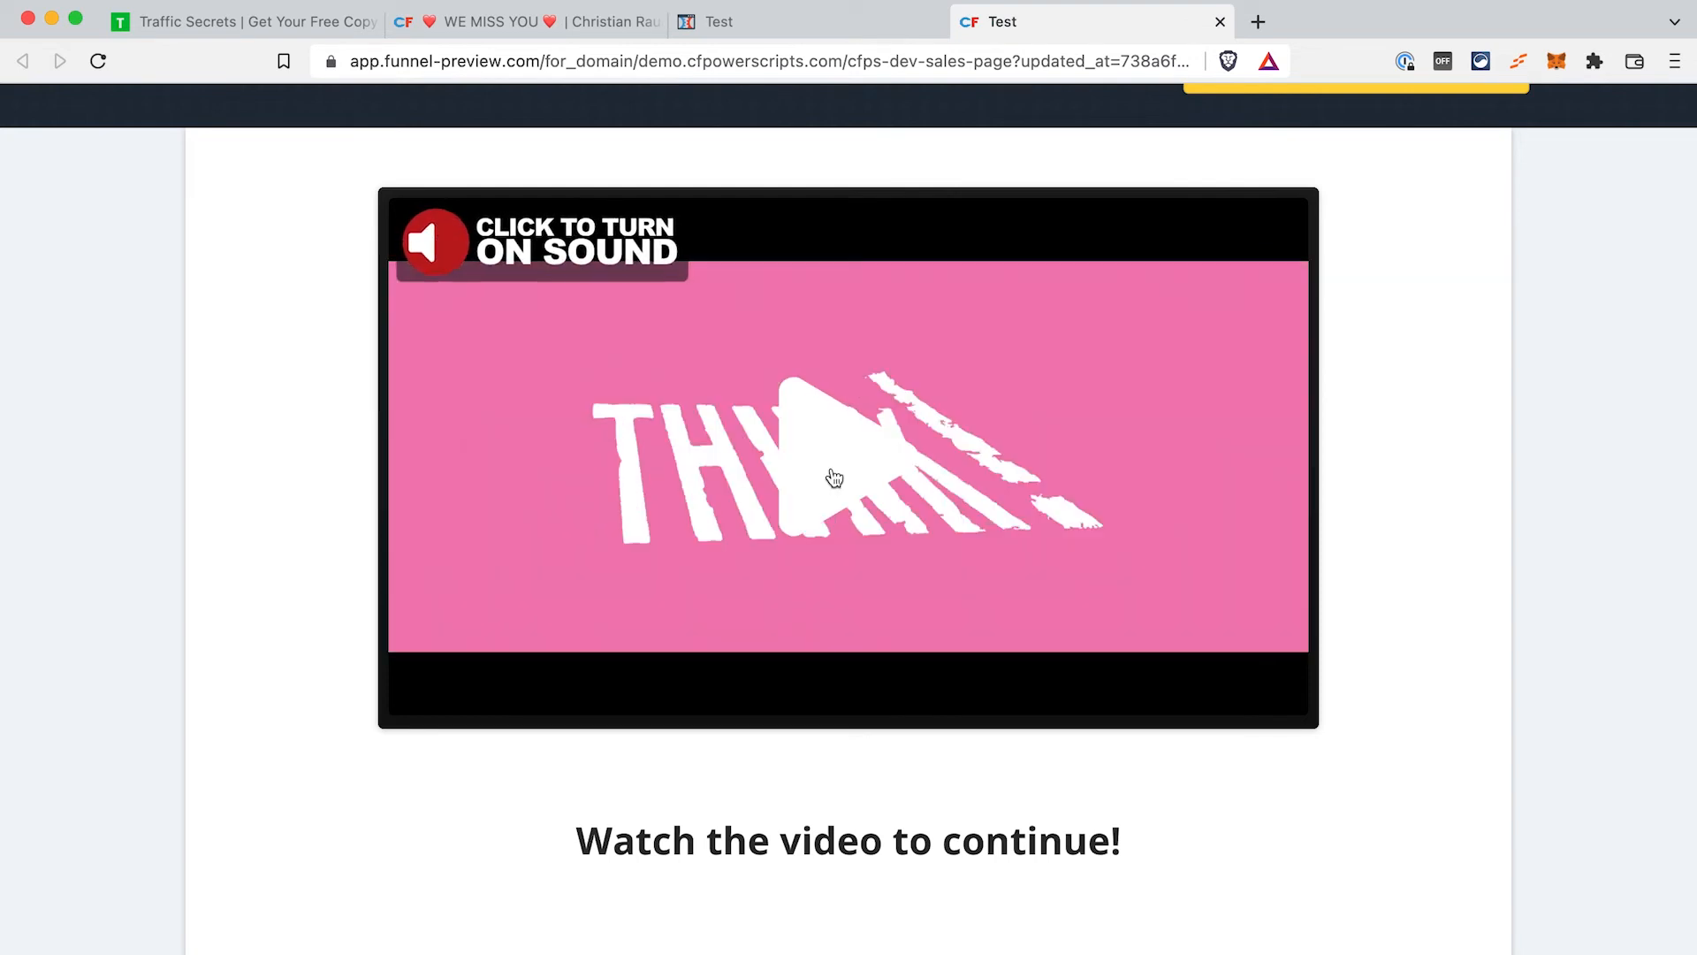
click(834, 477)
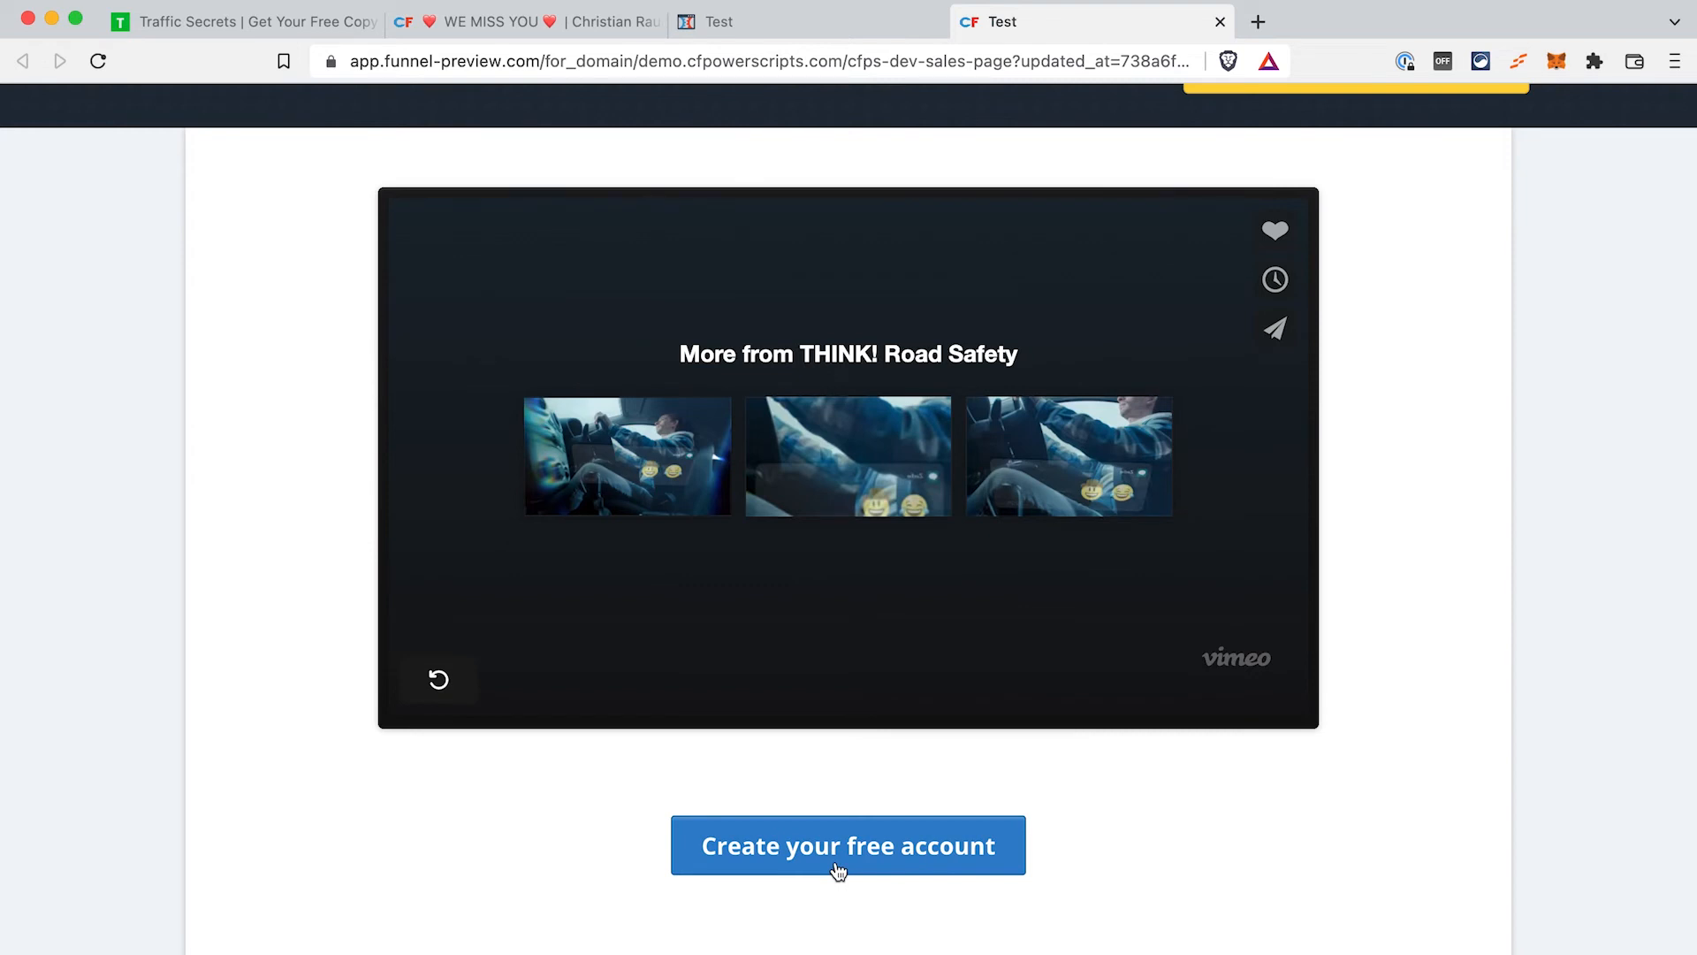
In the page editor, append cfps-hide-for-vm-299444581 to the video element's CSS title after cfps-vm-pro-pb-299444581 and update it.
click(835, 24)
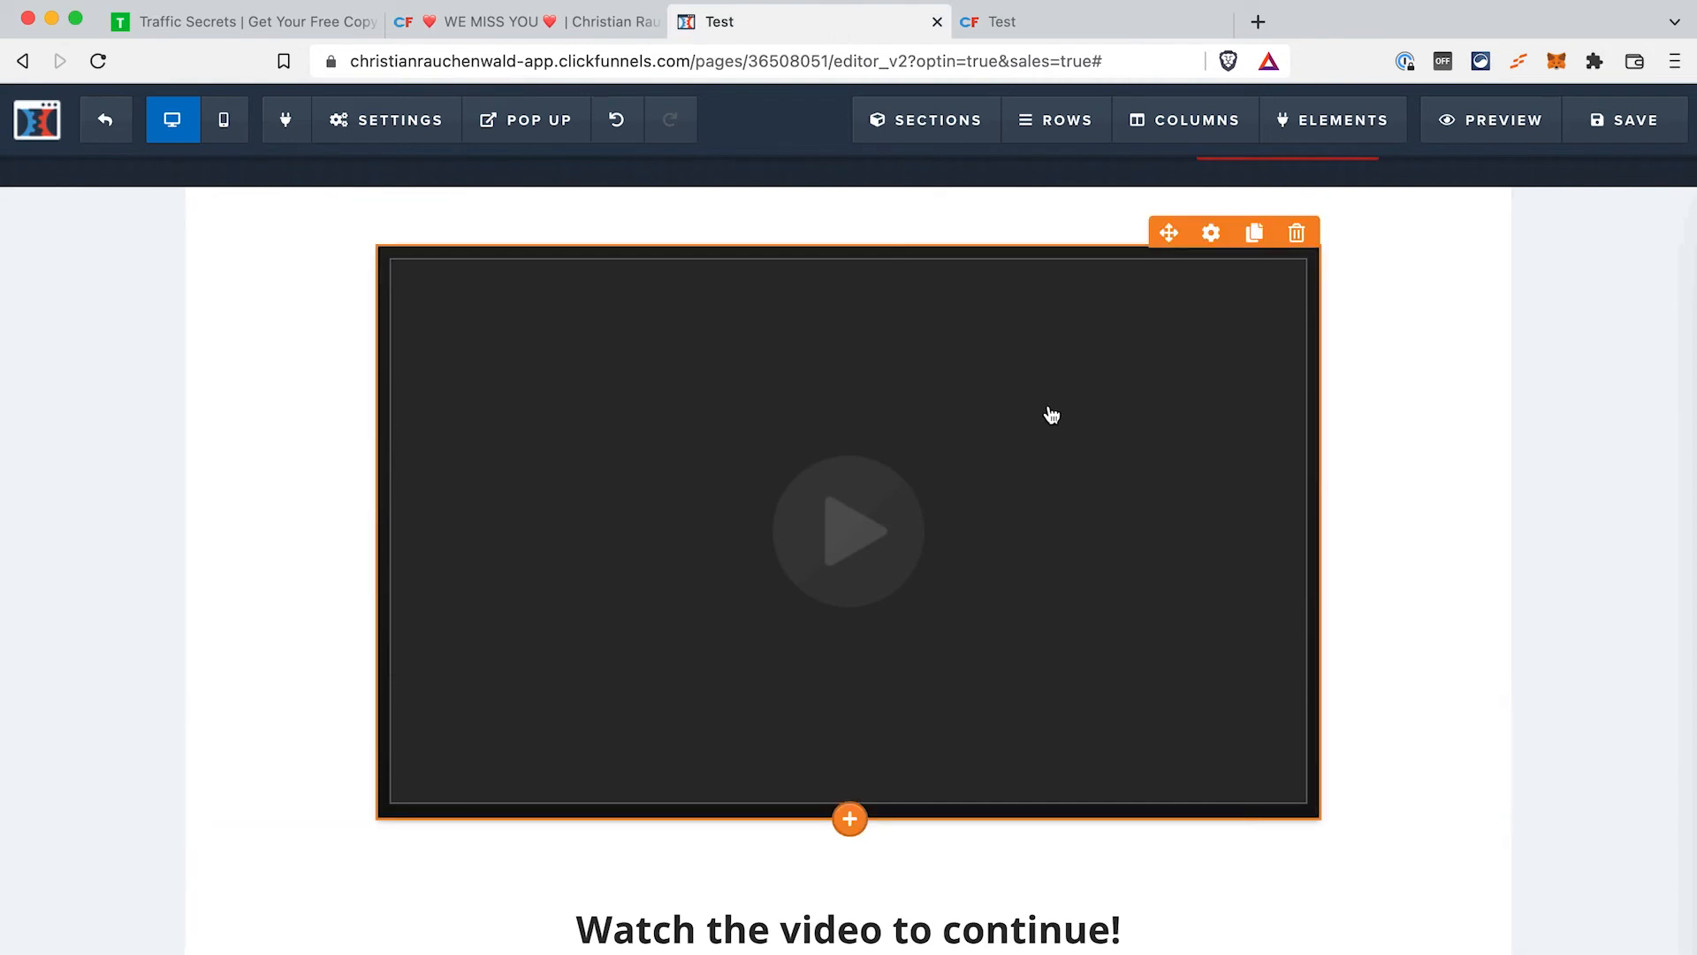
click(1211, 233)
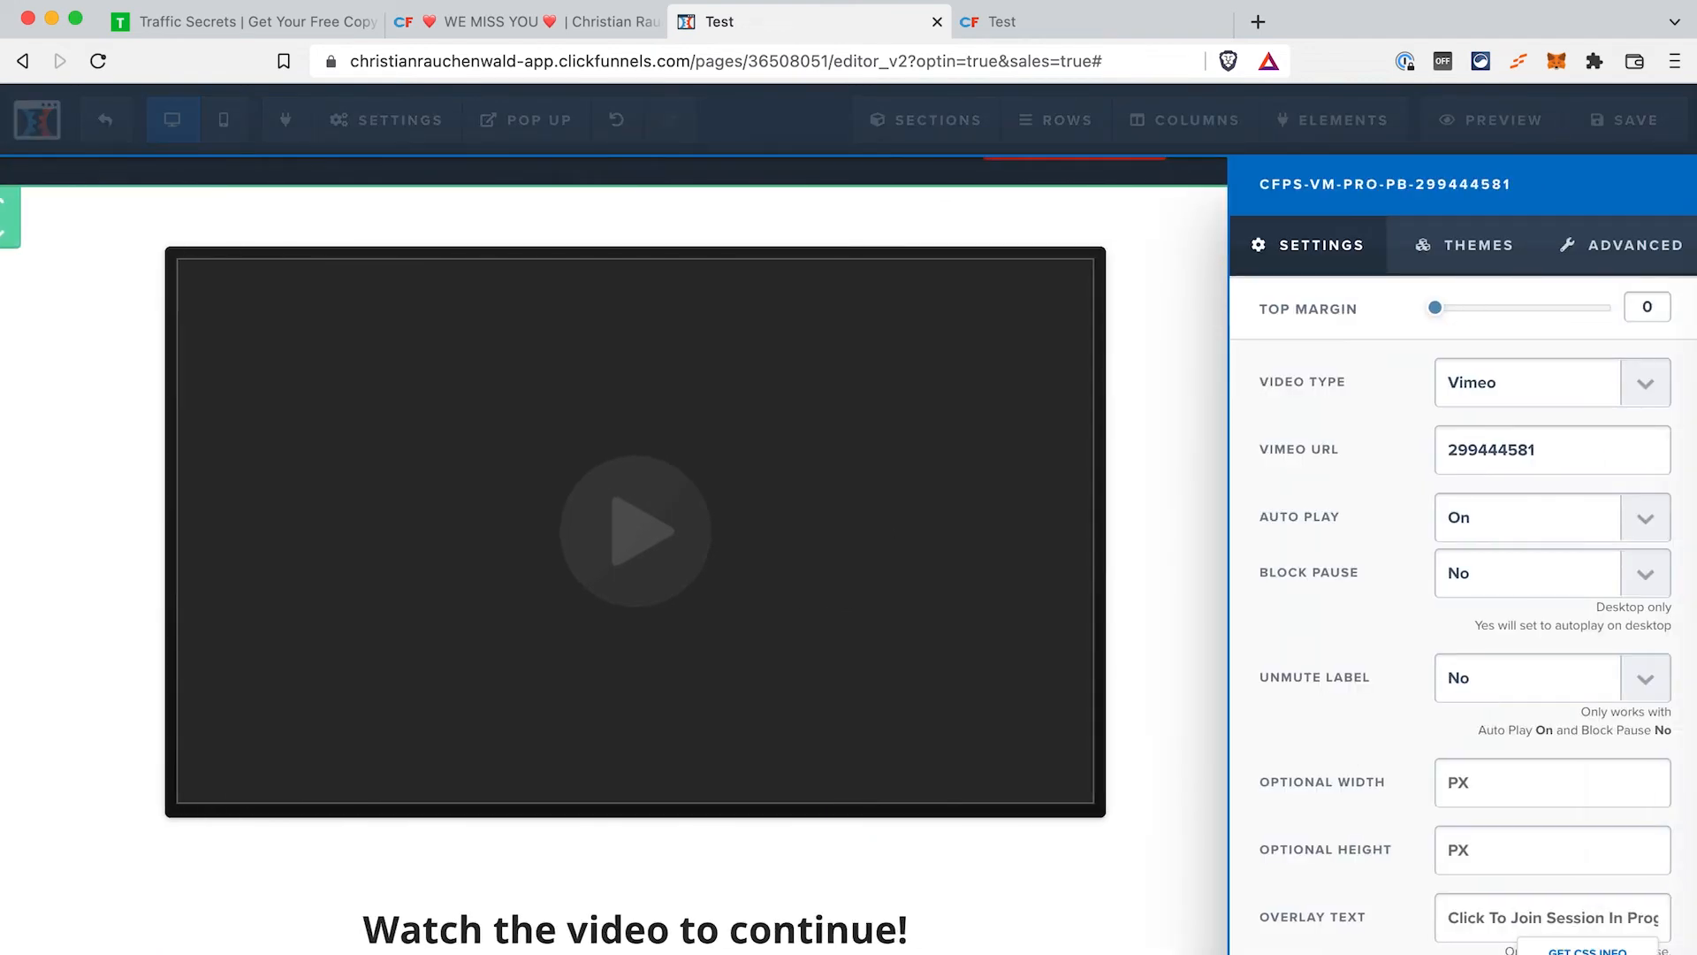
click(1587, 951)
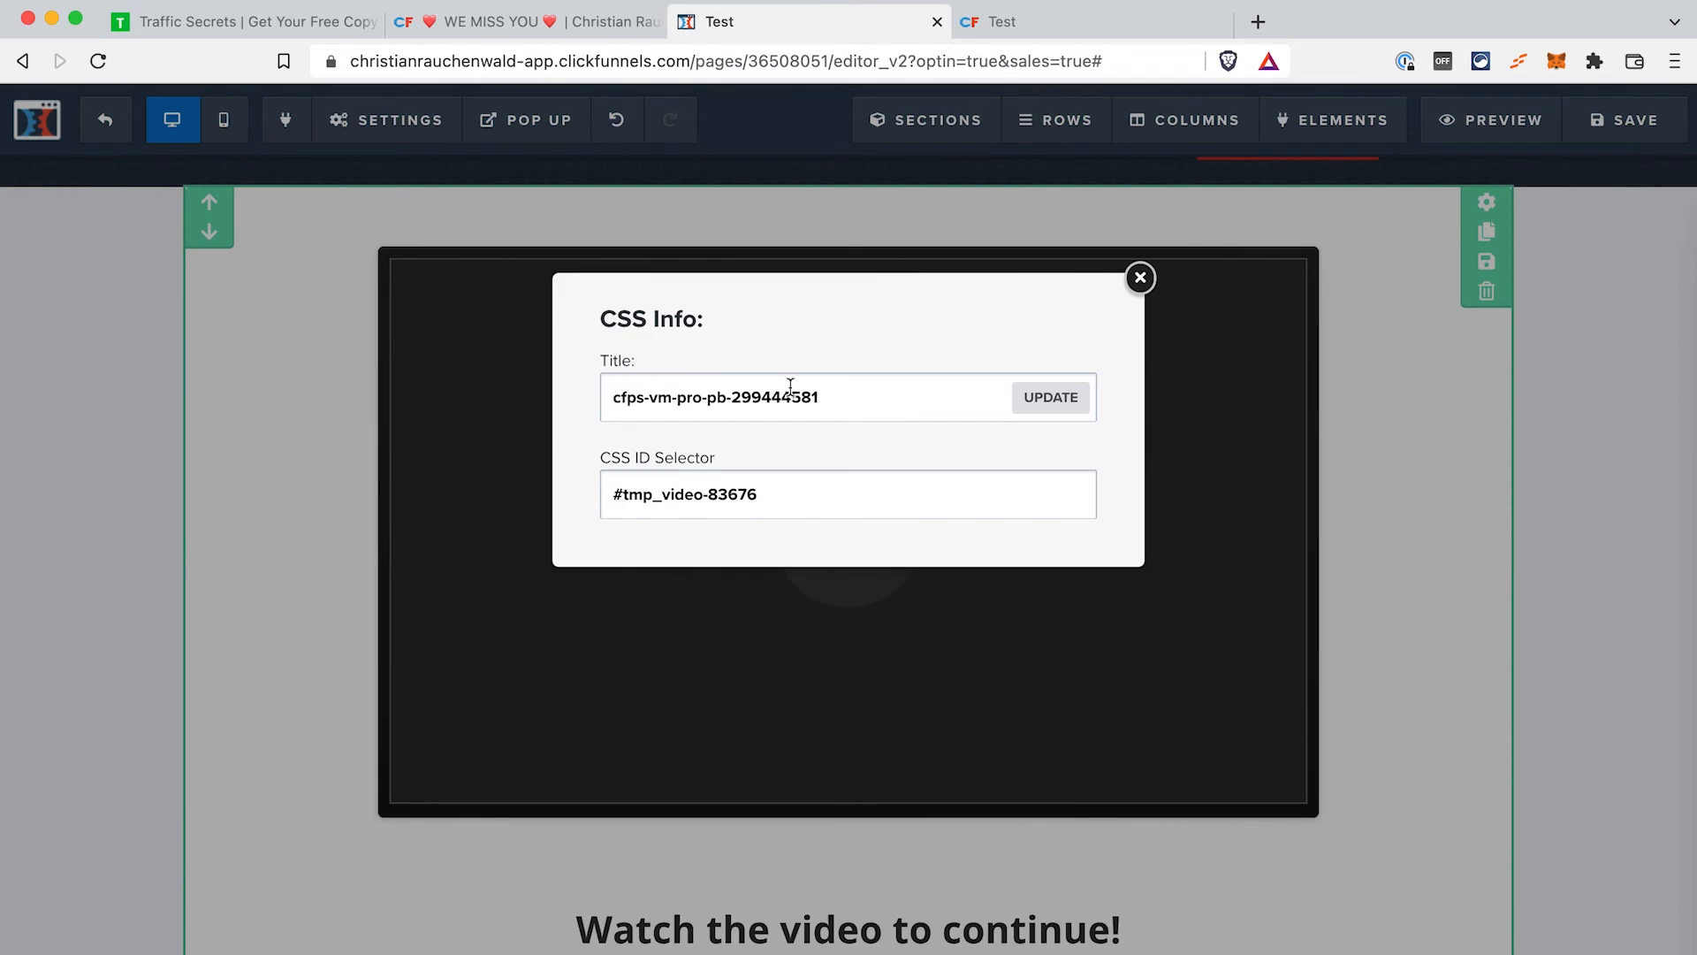
click(831, 396)
text(cfps-hide-)
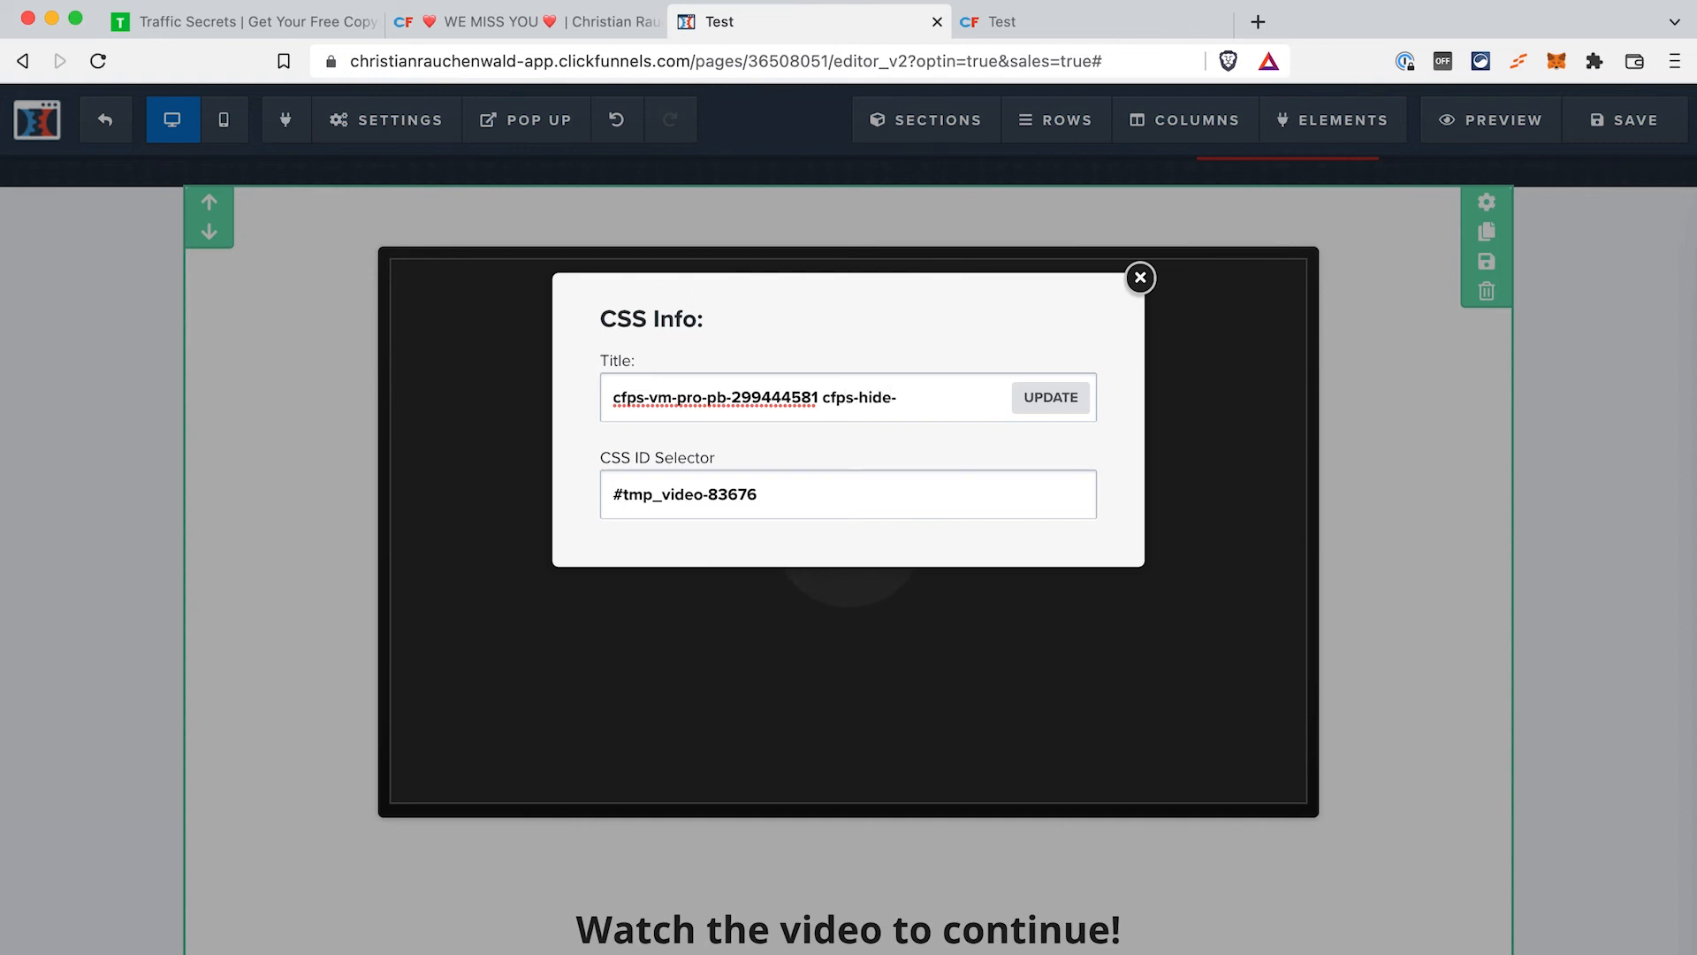
text(for-vm-)
drag(731, 397, 817, 398)
key(super+c)
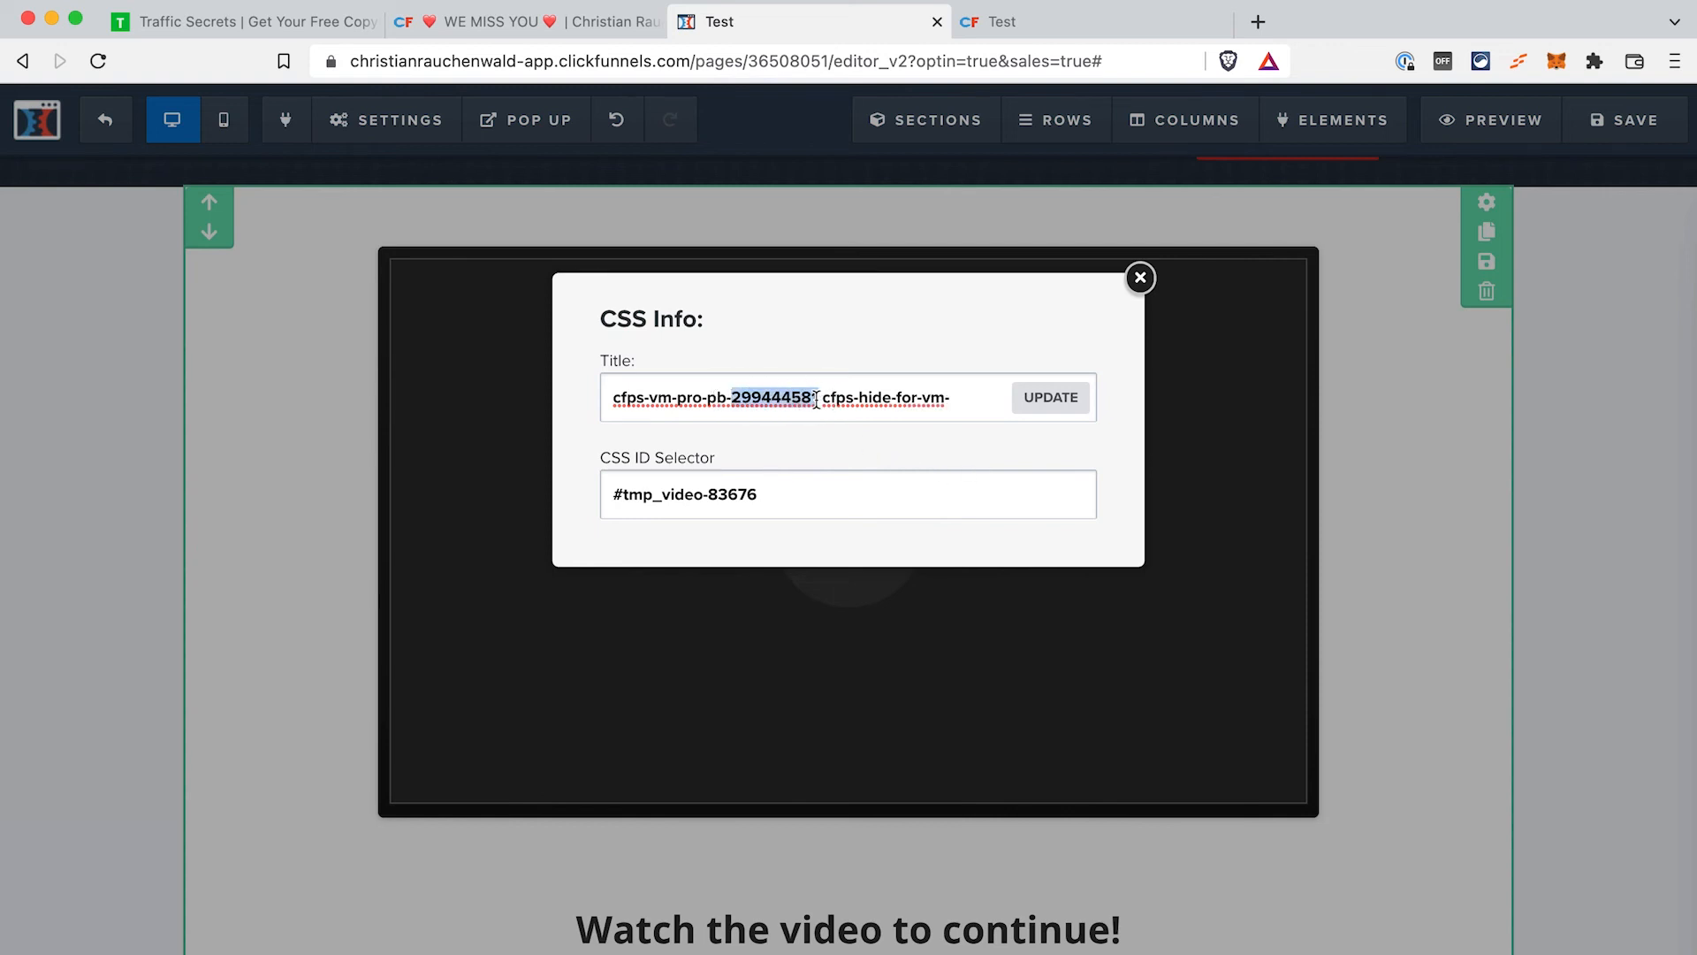
click(955, 398)
key(super+v)
click(1068, 402)
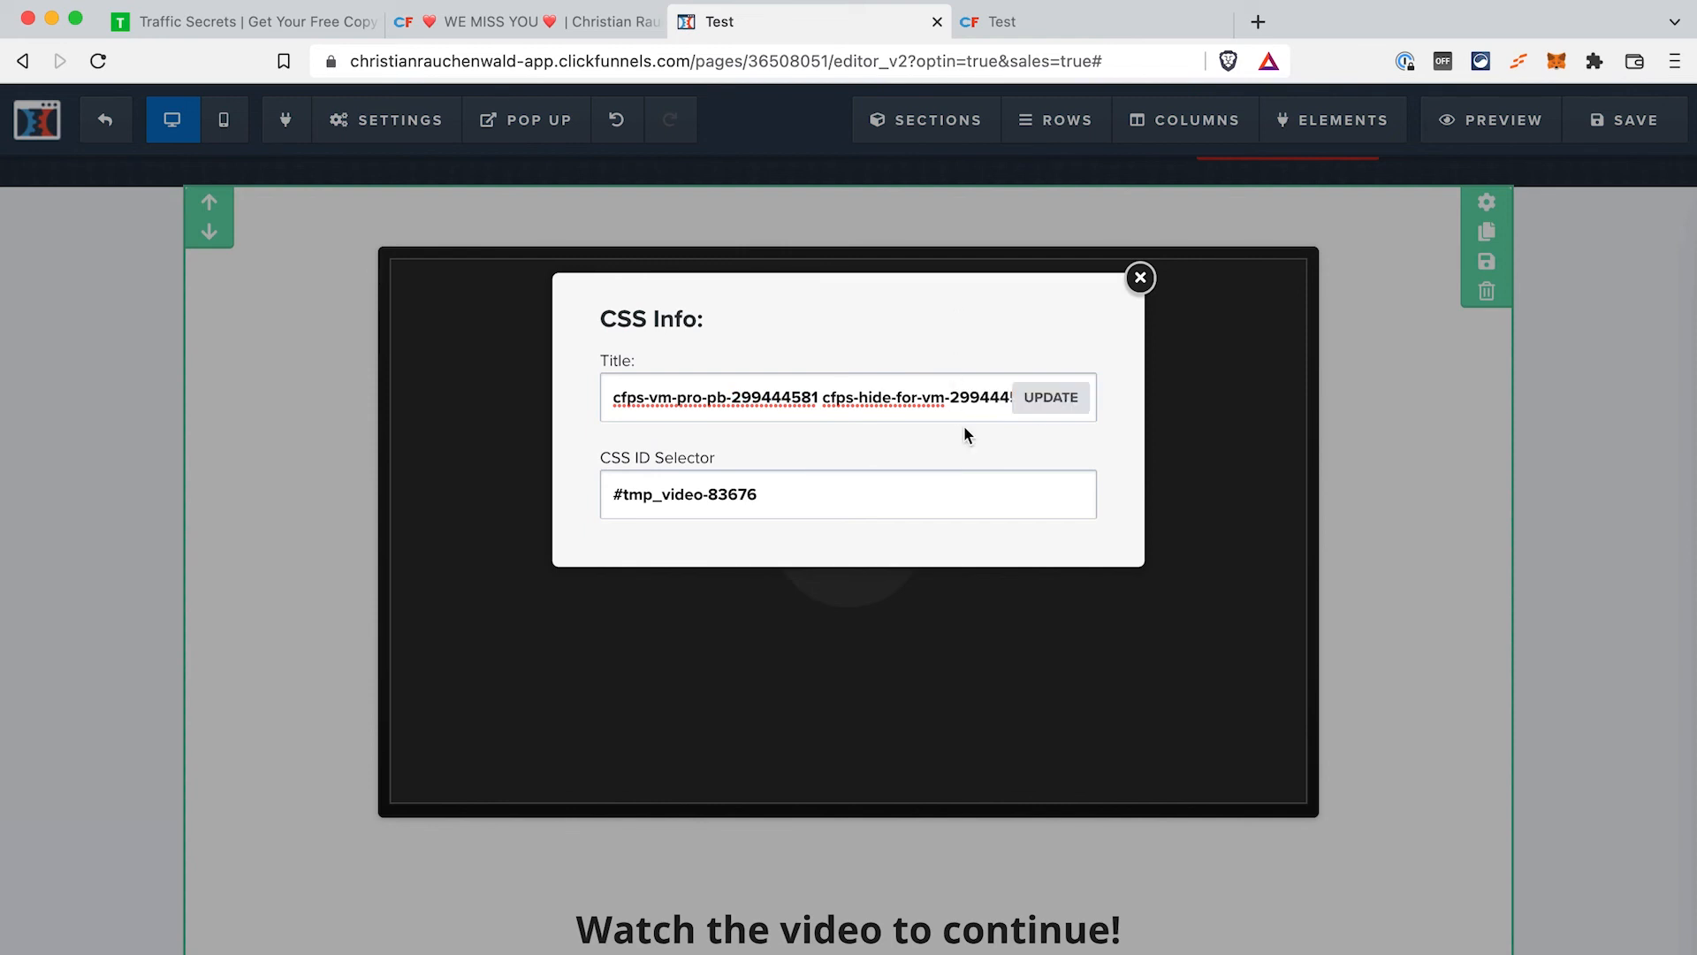
click(1058, 406)
Save the page and reload its preview to check the video's hide behaviour.
click(1614, 140)
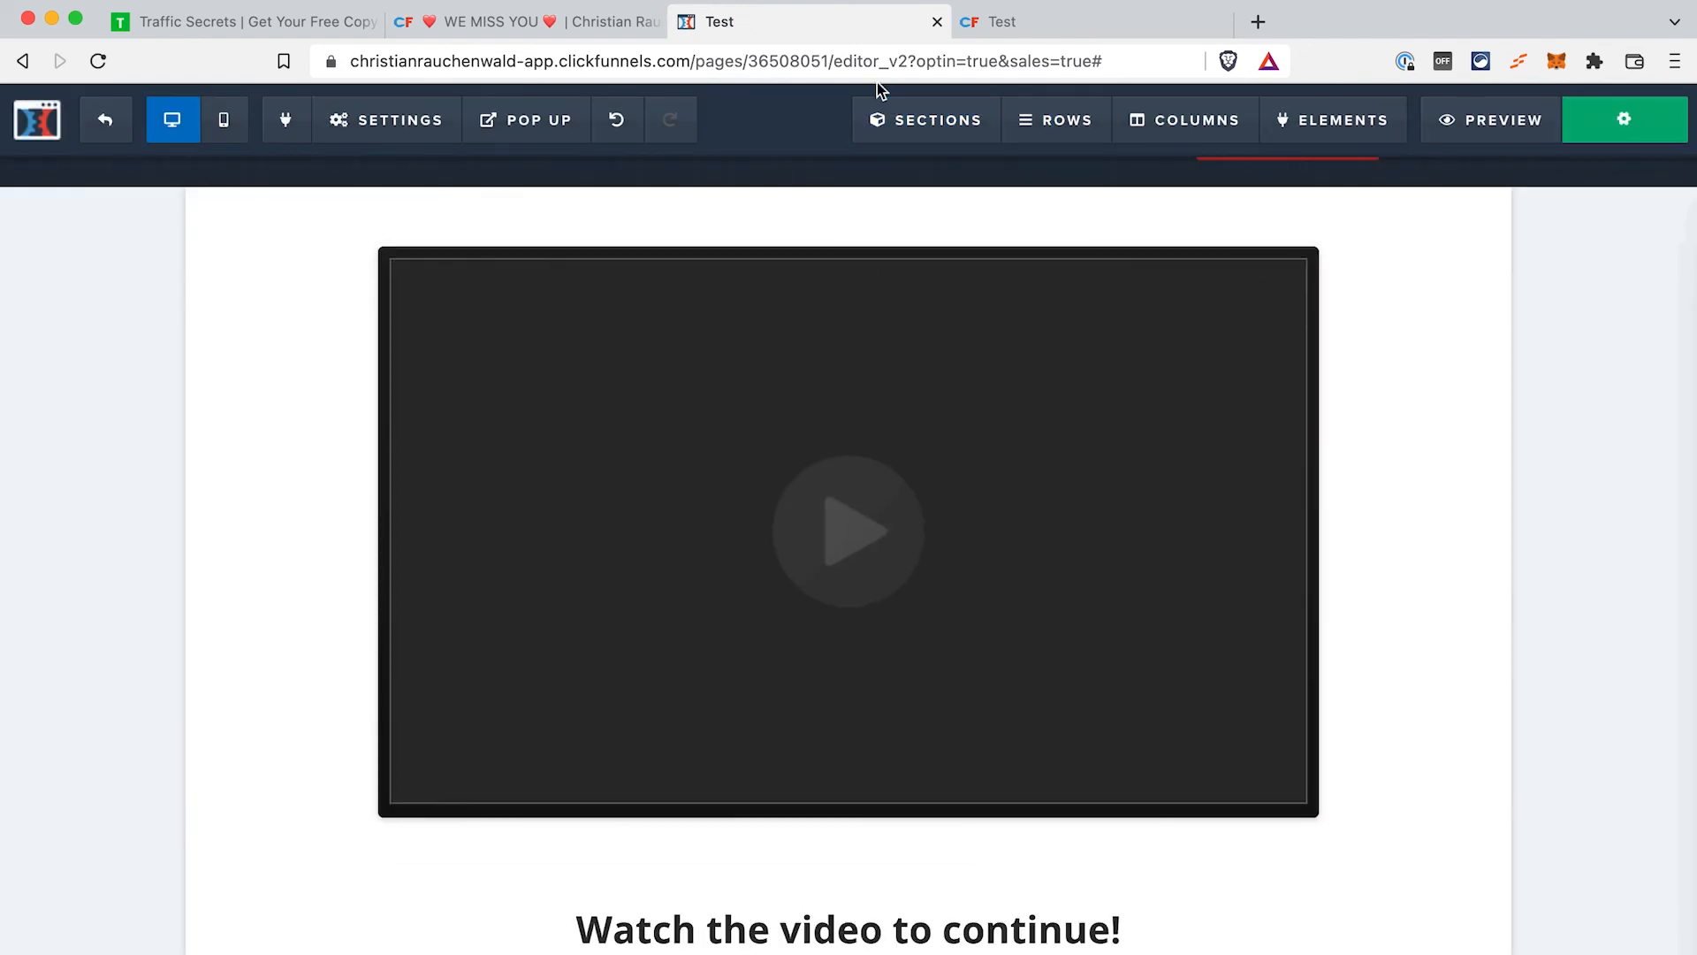
click(1015, 22)
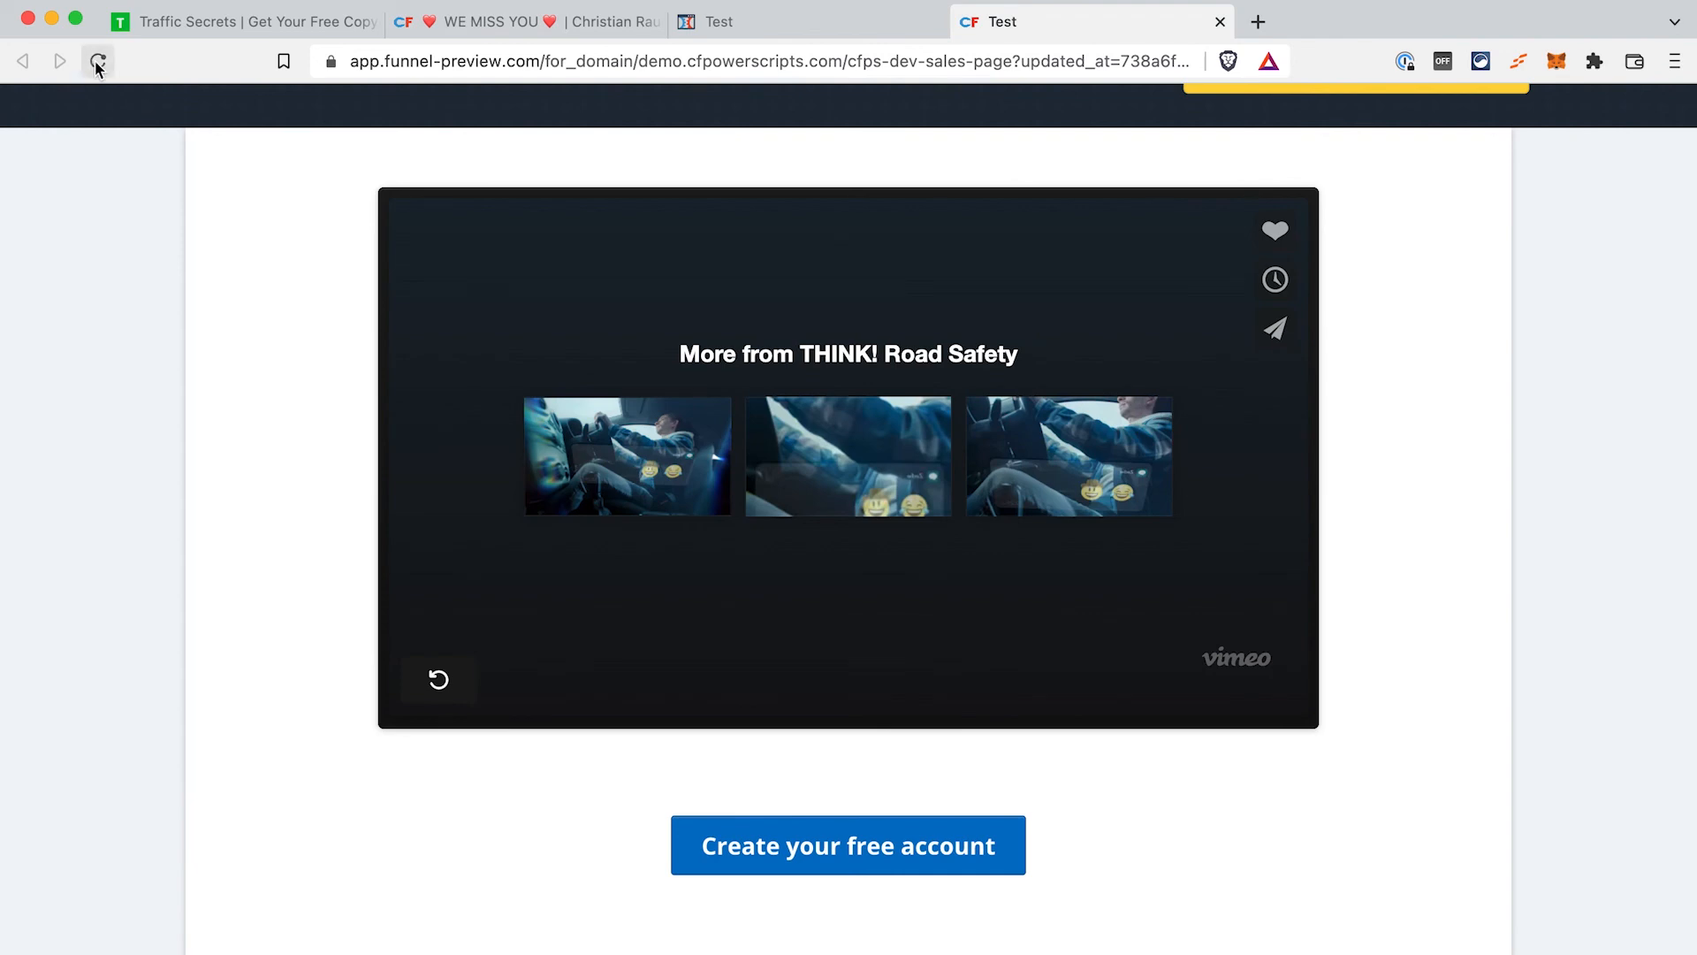
click(95, 61)
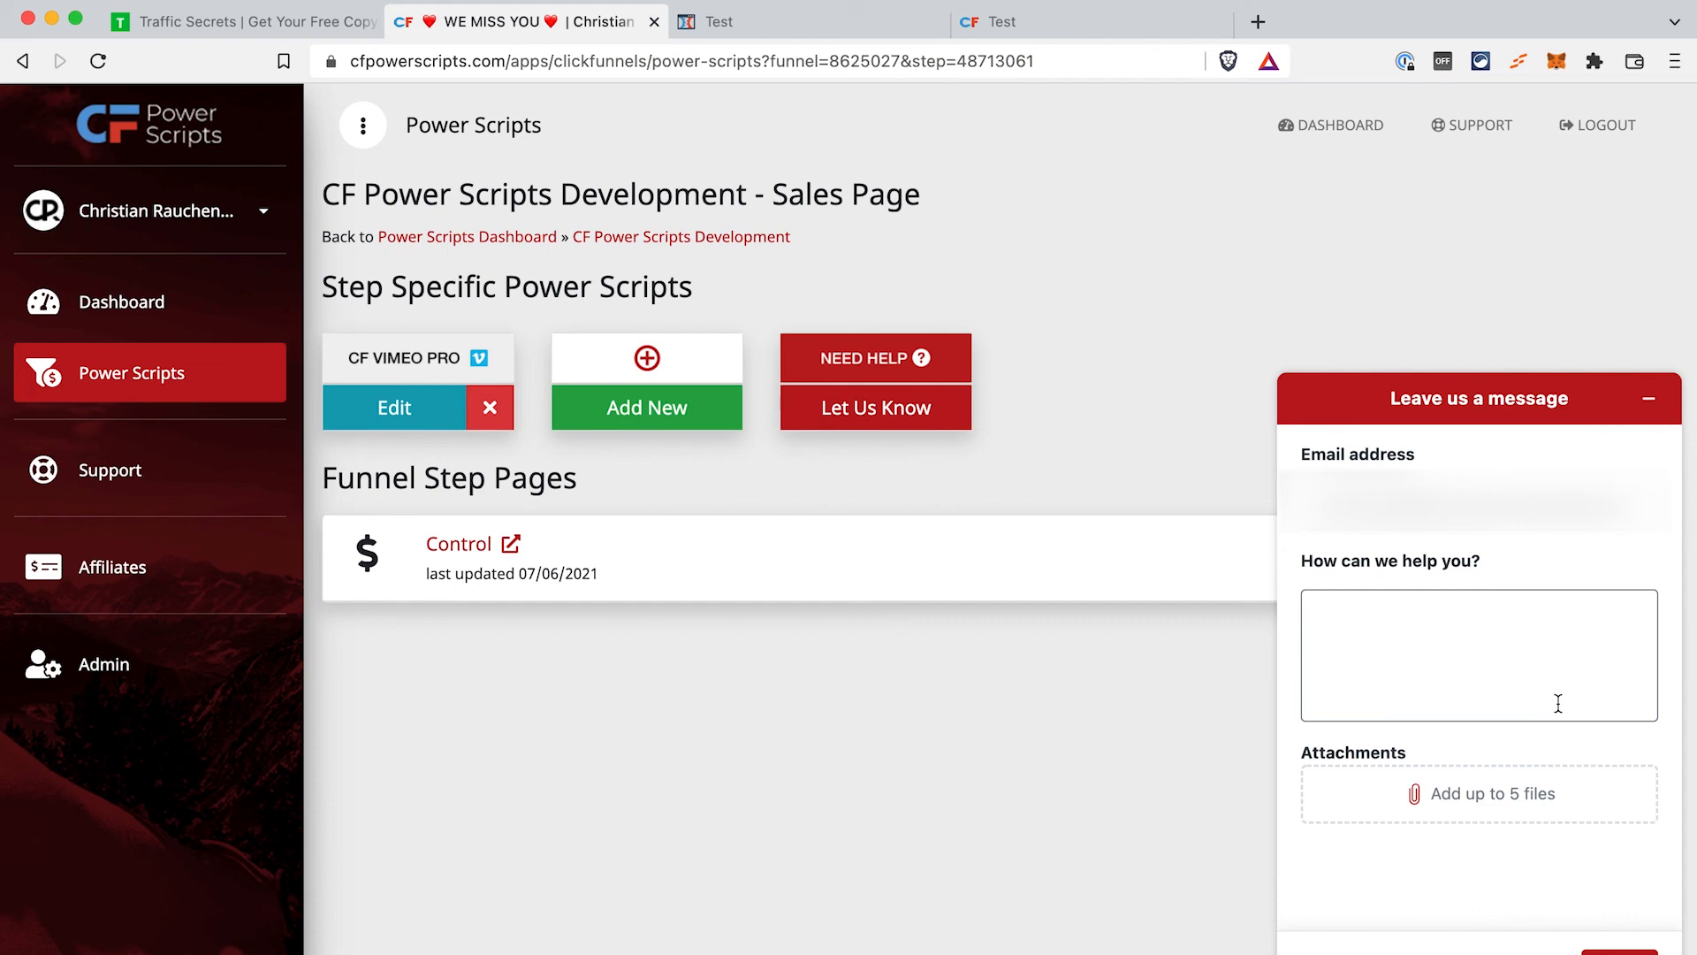
Close the support message form on the CF Power Scripts sales page step.
click(1651, 398)
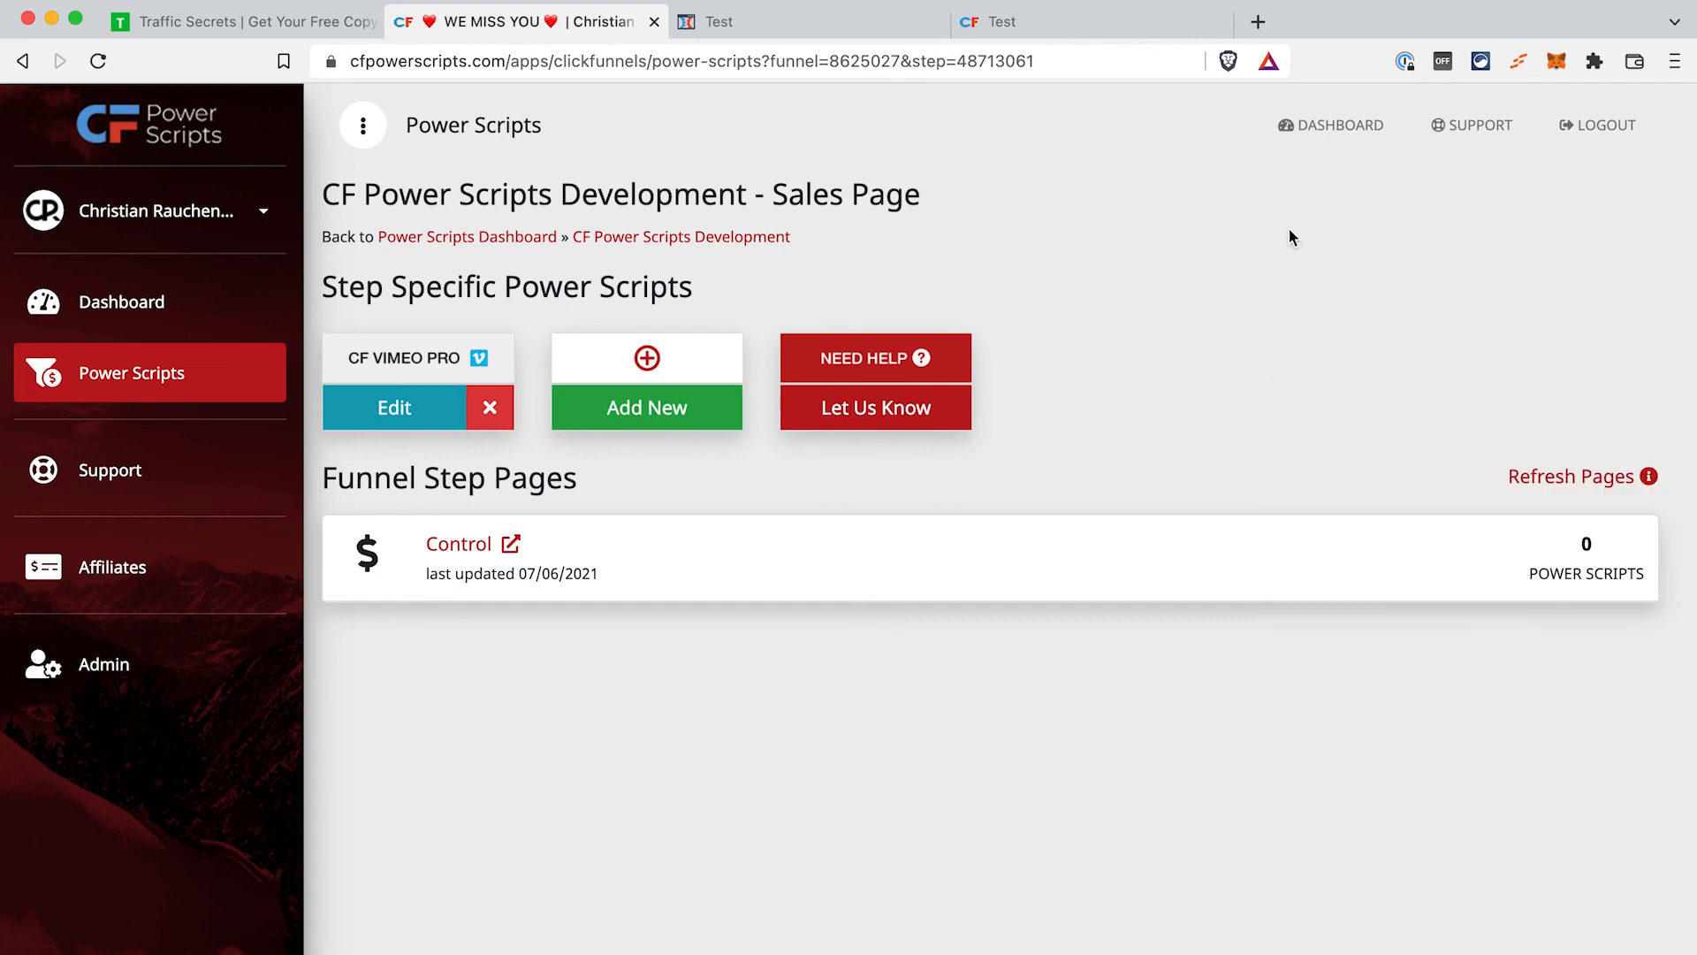